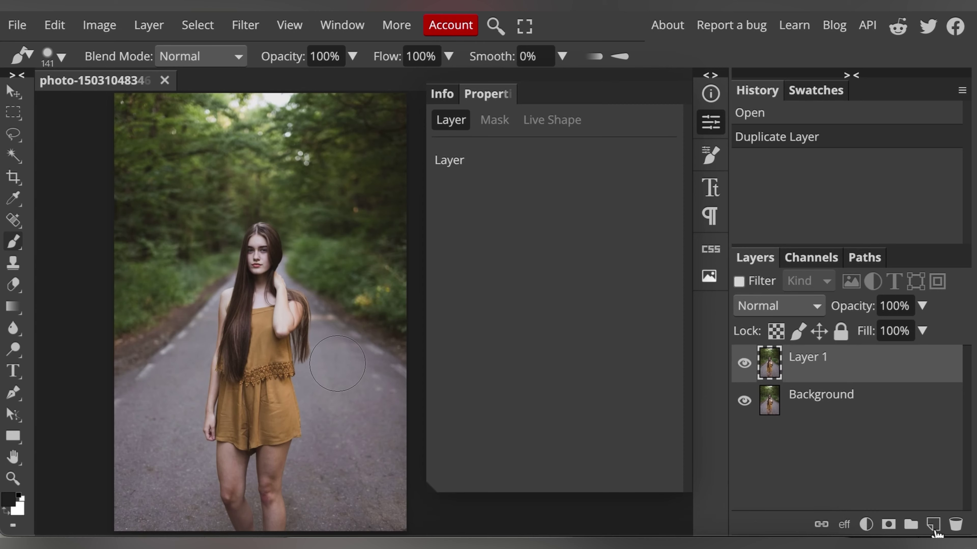
# Add a Hue/Saturation adjustment layer and set its Green range to saturation -100 and hue -18
pyautogui.click(866, 525)
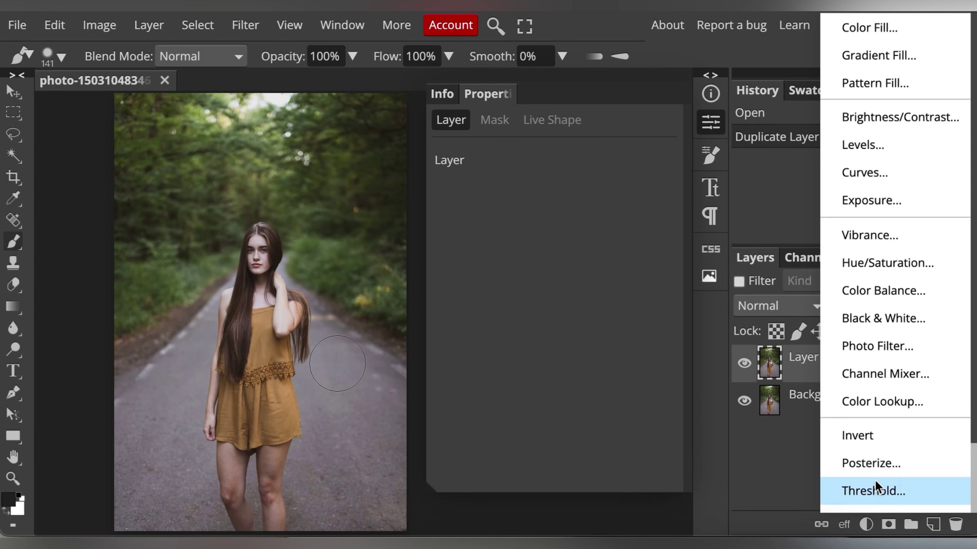
pyautogui.click(877, 263)
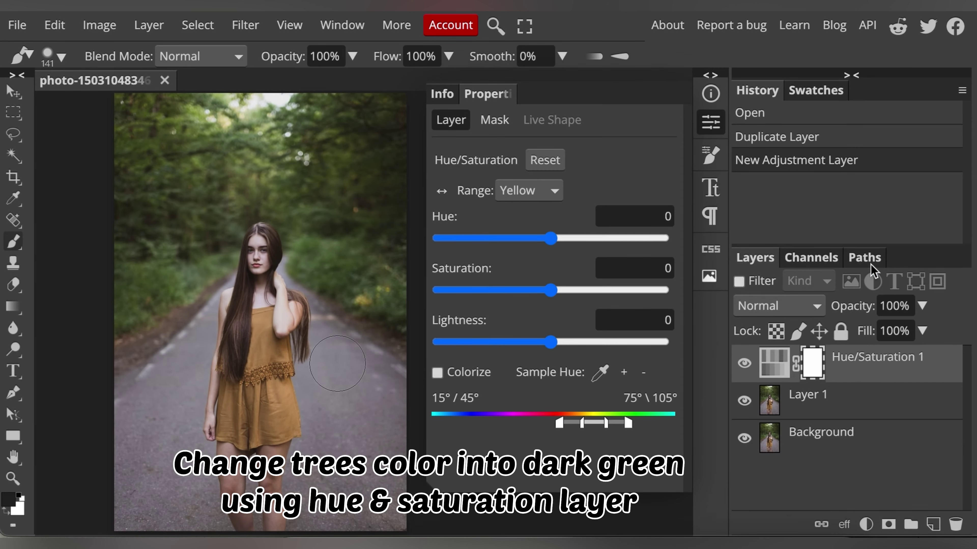
pyautogui.click(533, 200)
pyautogui.click(526, 209)
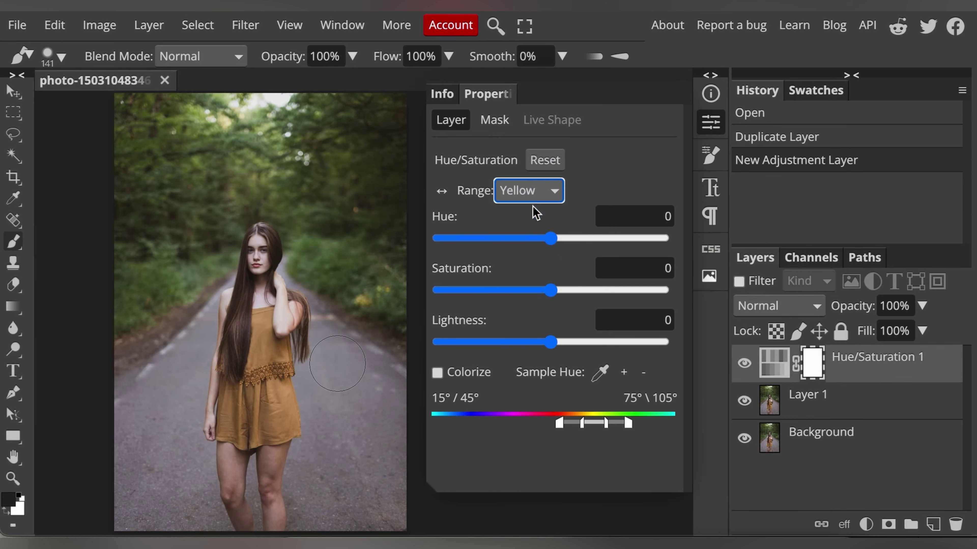
pyautogui.moveTo(552, 291); pyautogui.dragTo(371, 283)
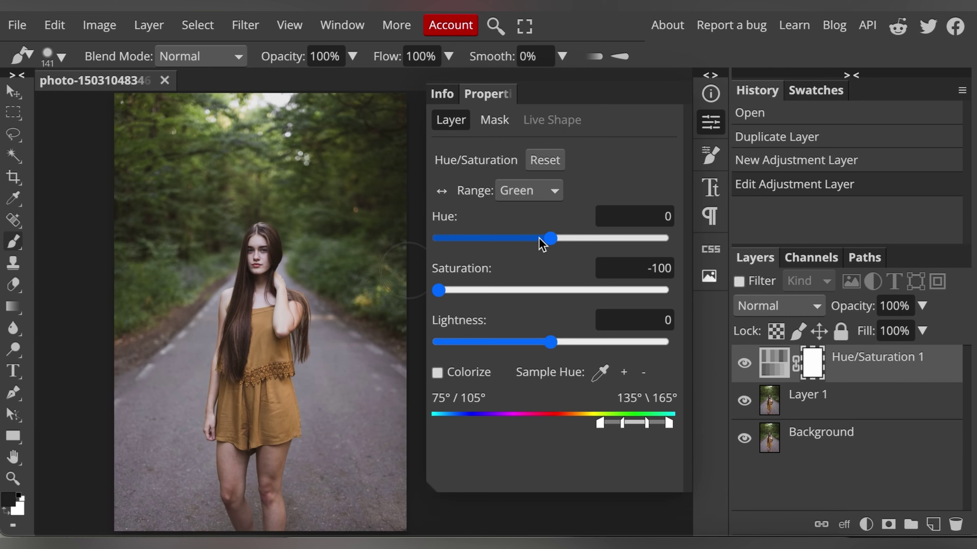
pyautogui.moveTo(551, 238); pyautogui.dragTo(338, 250)
pyautogui.moveTo(415, 248); pyautogui.dragTo(544, 245)
# Set the Yellow range's saturation to -100 in the same Hue/Saturation adjustment
pyautogui.click(544, 197)
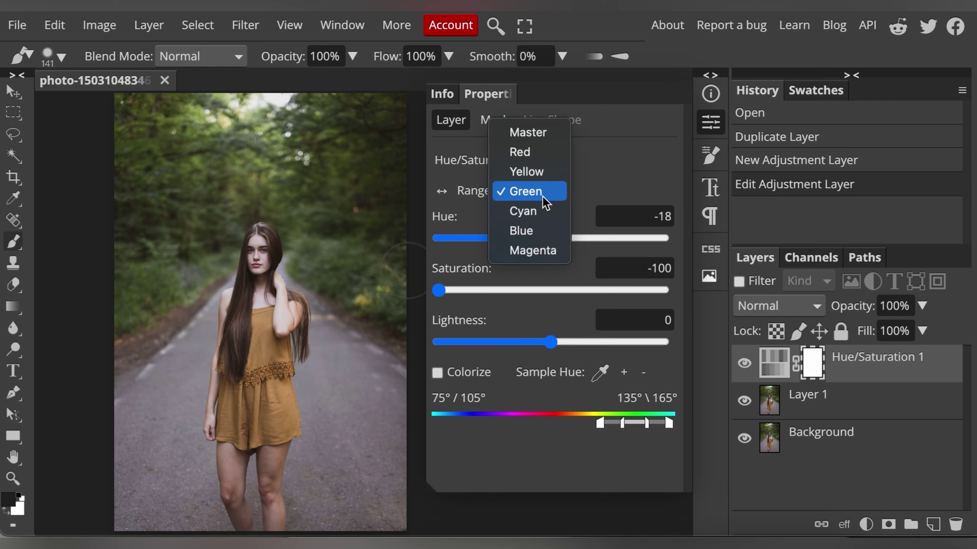
pyautogui.click(540, 171)
pyautogui.moveTo(551, 291); pyautogui.dragTo(363, 289)
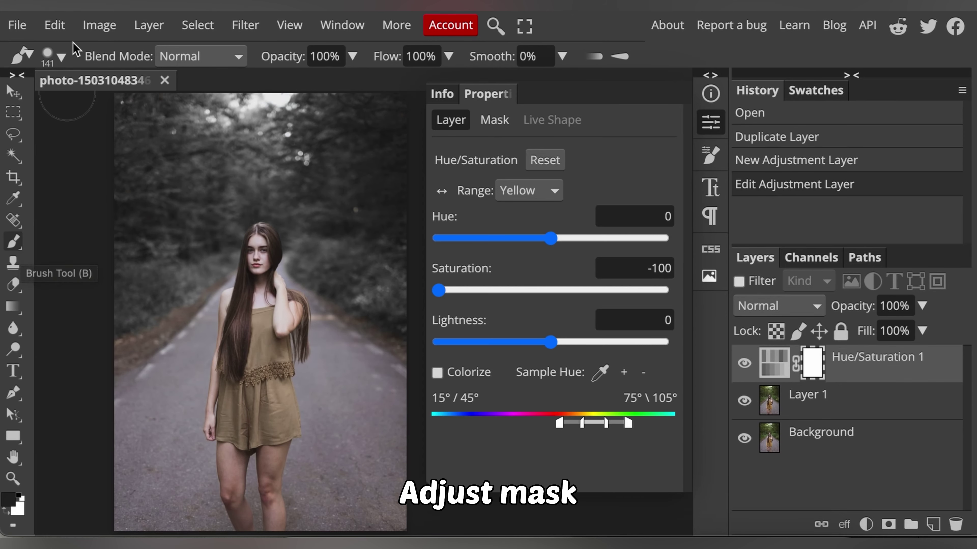
# Paint black over the dress on the Hue/Saturation 1 mask with a 141 px brush at 32% hardness, and compare the layer on and off
pyautogui.click(61, 57)
pyautogui.click(184, 145)
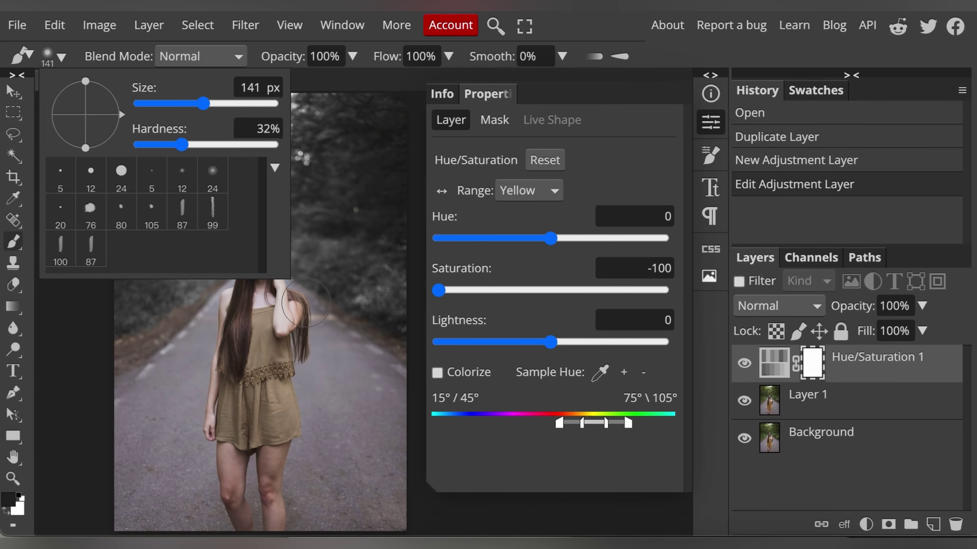
pyautogui.click(269, 328)
pyautogui.click(265, 332)
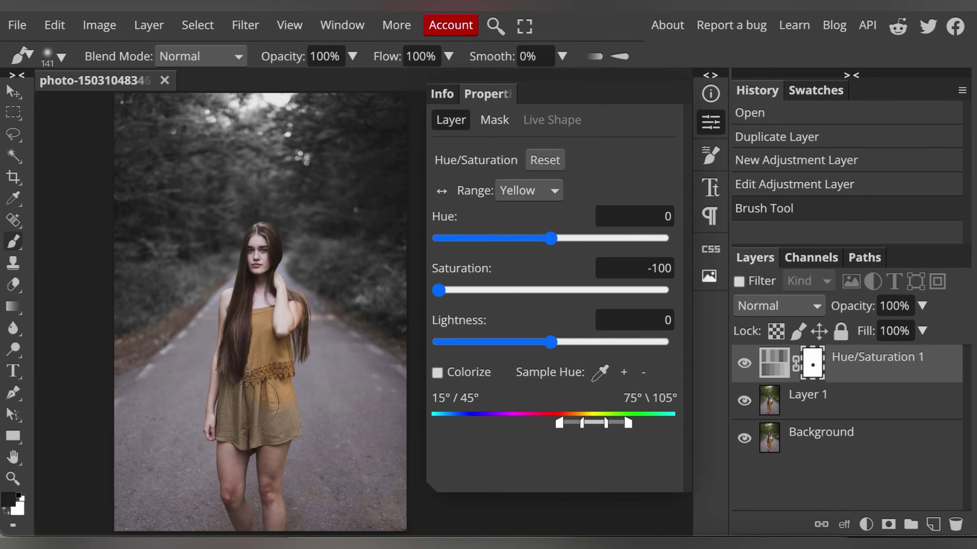
pyautogui.moveTo(286, 327)
pyautogui.mouseDown()
pyautogui.moveTo(275, 363)
pyautogui.moveTo(293, 342)
pyautogui.mouseUp()
pyautogui.moveTo(289, 309)
pyautogui.mouseDown()
pyautogui.moveTo(293, 387)
pyautogui.moveTo(206, 339)
pyautogui.moveTo(199, 458)
pyautogui.moveTo(221, 467)
pyautogui.mouseUp()
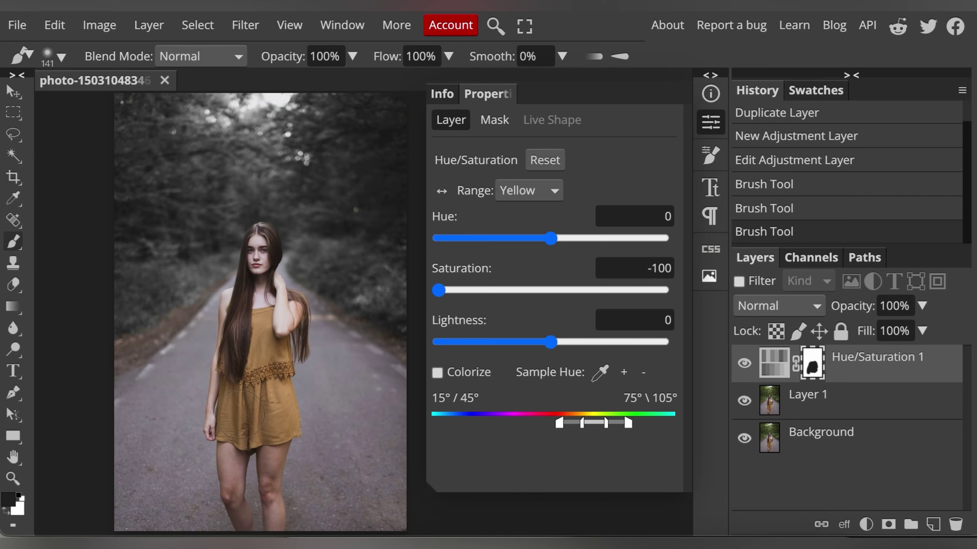
pyautogui.click(239, 415)
pyautogui.click(743, 366)
pyautogui.click(743, 365)
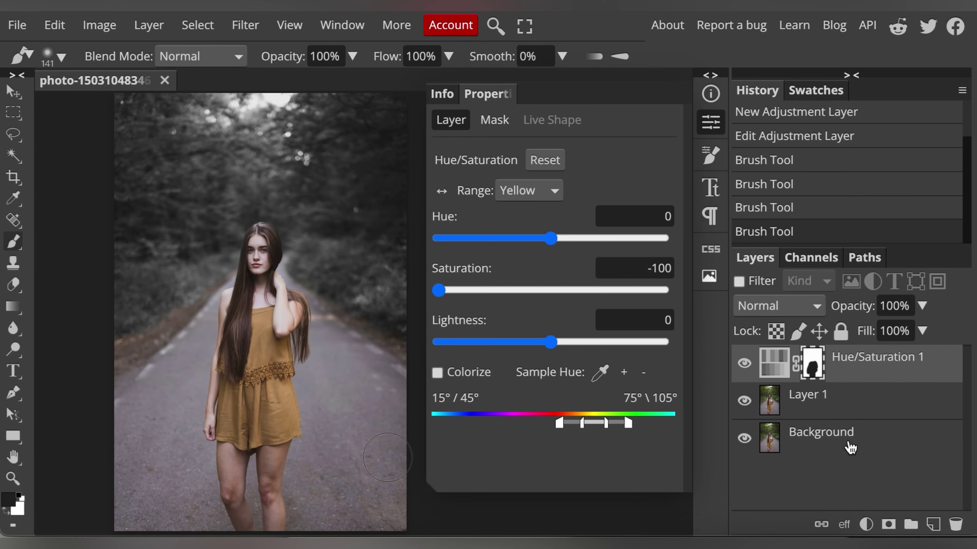
# Add a second Hue/Saturation layer and shift its Yellow range to hue -17 and saturation 40
pyautogui.click(866, 524)
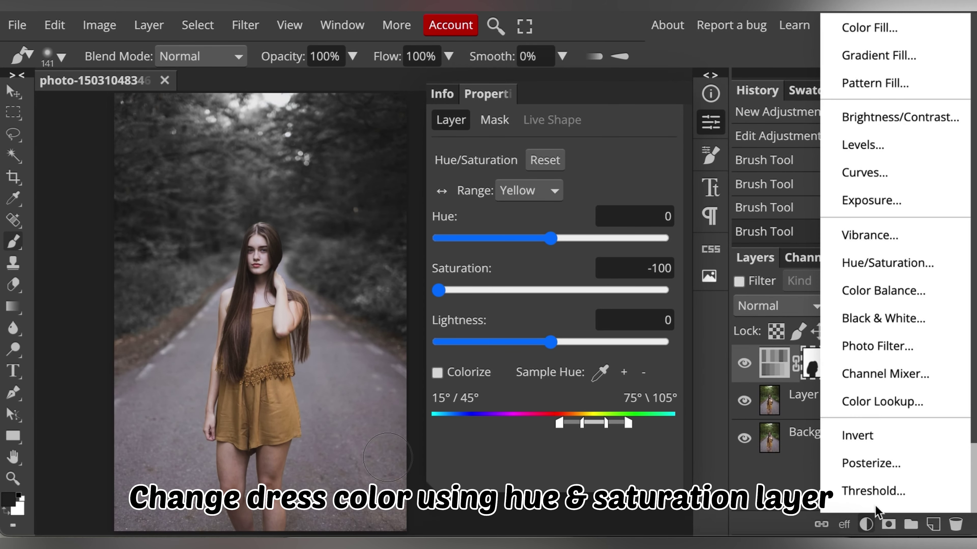
pyautogui.click(869, 265)
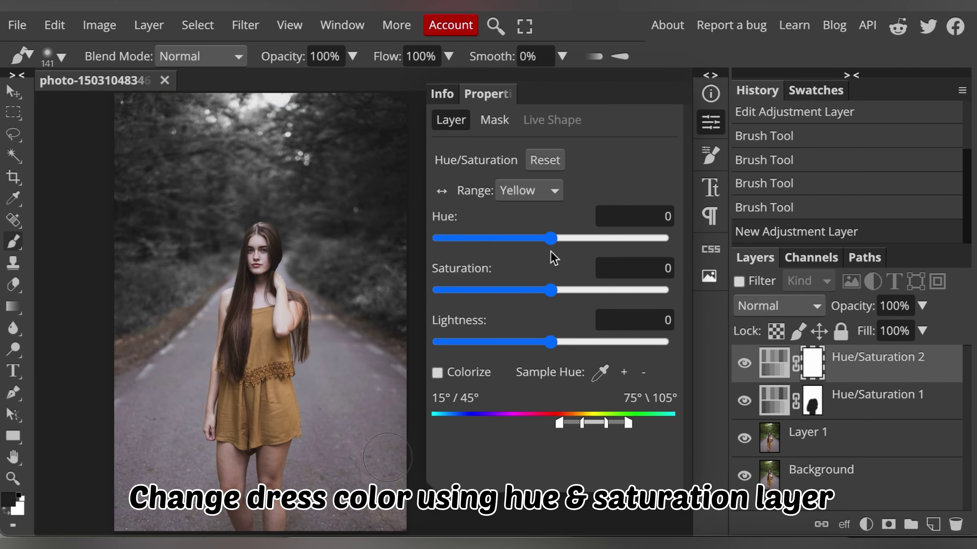
pyautogui.moveTo(551, 239)
pyautogui.mouseDown()
pyautogui.moveTo(508, 242)
pyautogui.moveTo(541, 245)
pyautogui.mouseUp()
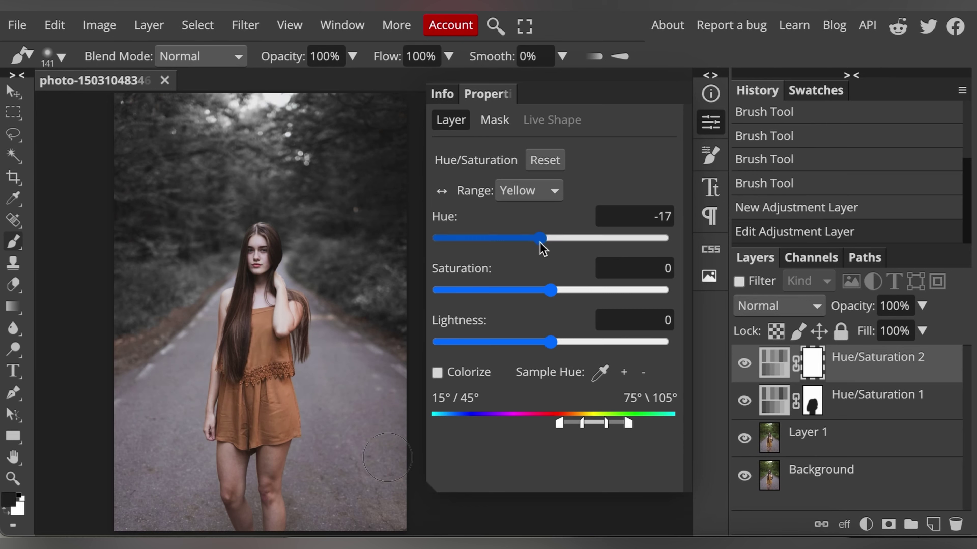
pyautogui.moveTo(554, 289); pyautogui.dragTo(597, 293)
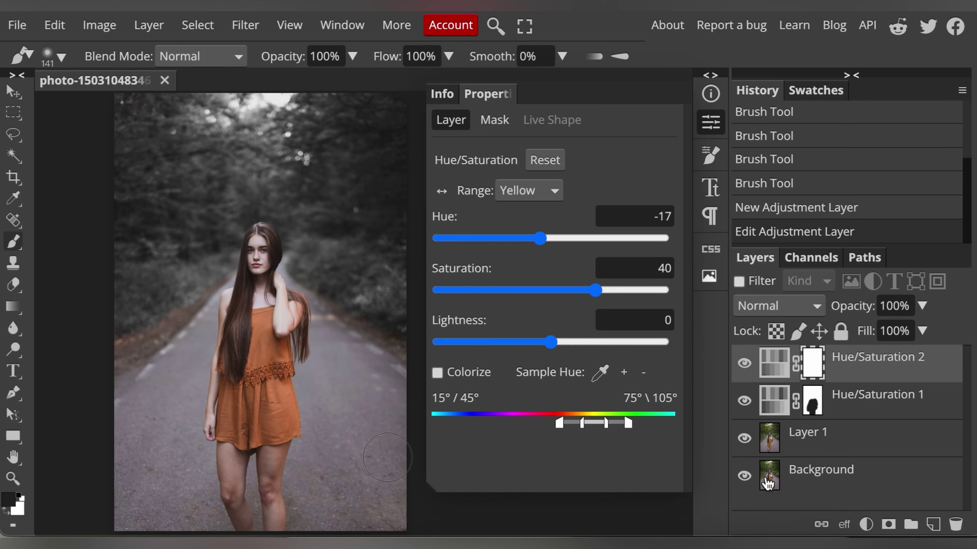
# Add a Gradient Fill layer with the last dark-to-transparent preset and reverse the gradient
pyautogui.click(867, 525)
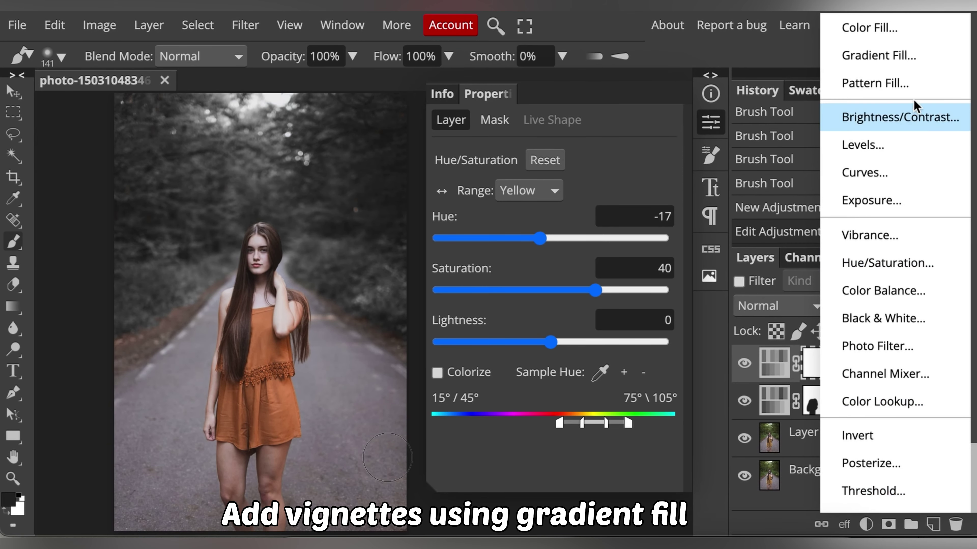
pyautogui.click(900, 55)
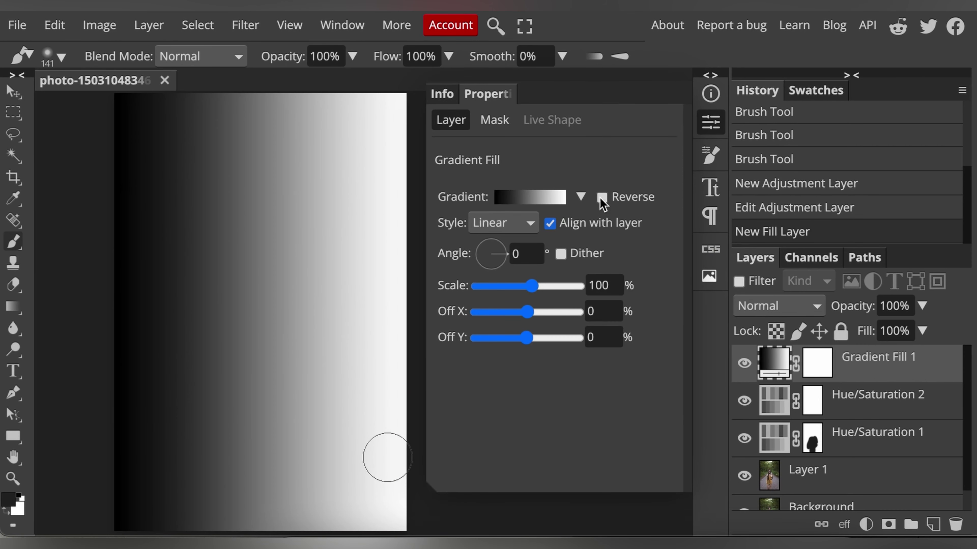
pyautogui.click(582, 195)
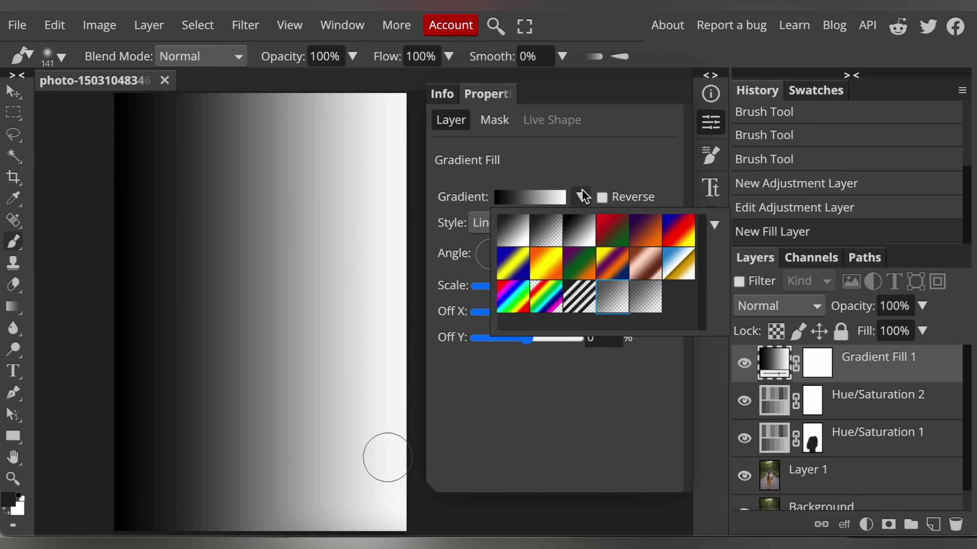
pyautogui.click(645, 310)
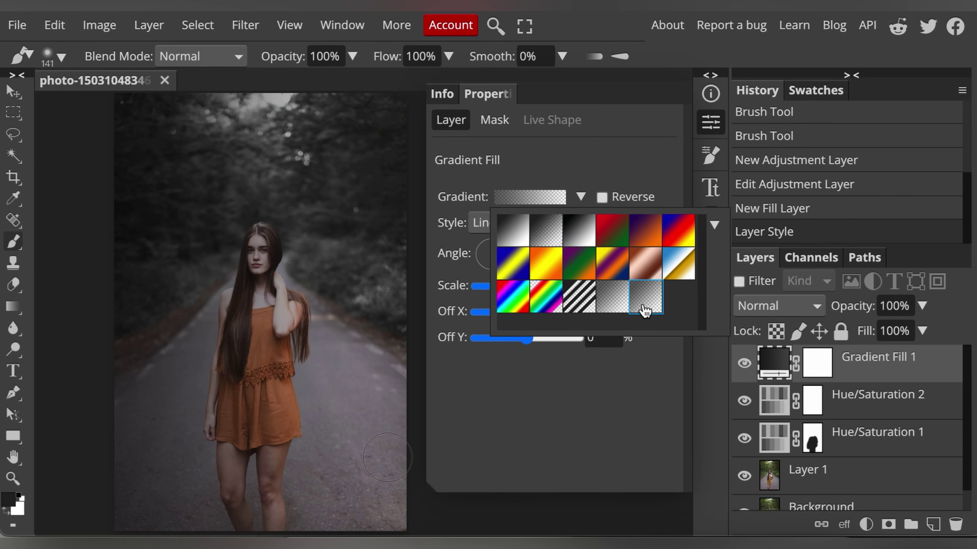
pyautogui.click(602, 199)
pyautogui.click(602, 198)
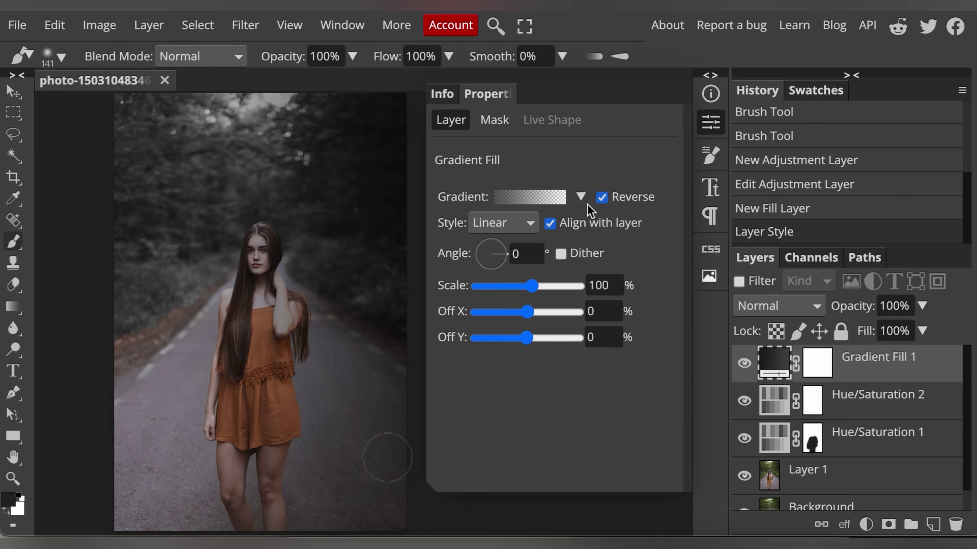
# Shape the gradient as a vignette with Radial style, a 45° angle and 138% scale
pyautogui.click(518, 225)
pyautogui.click(535, 243)
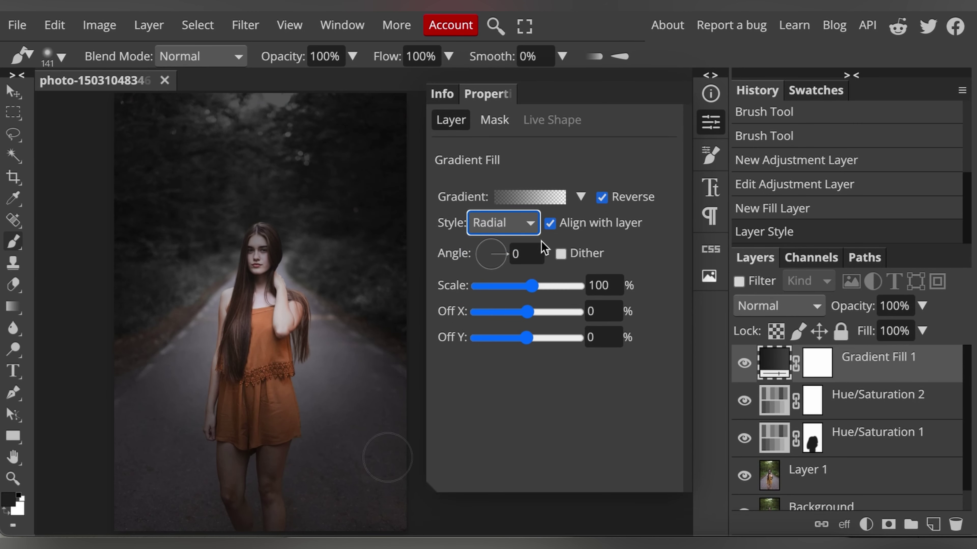
pyautogui.click(502, 248)
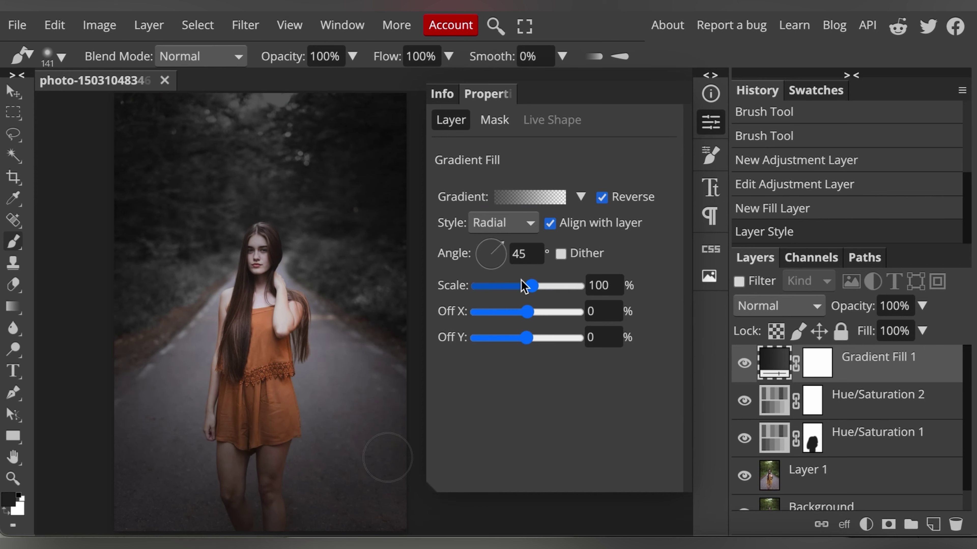
pyautogui.moveTo(531, 288)
pyautogui.mouseDown()
pyautogui.moveTo(574, 295)
pyautogui.moveTo(538, 297)
pyautogui.moveTo(539, 287)
pyautogui.mouseUp()
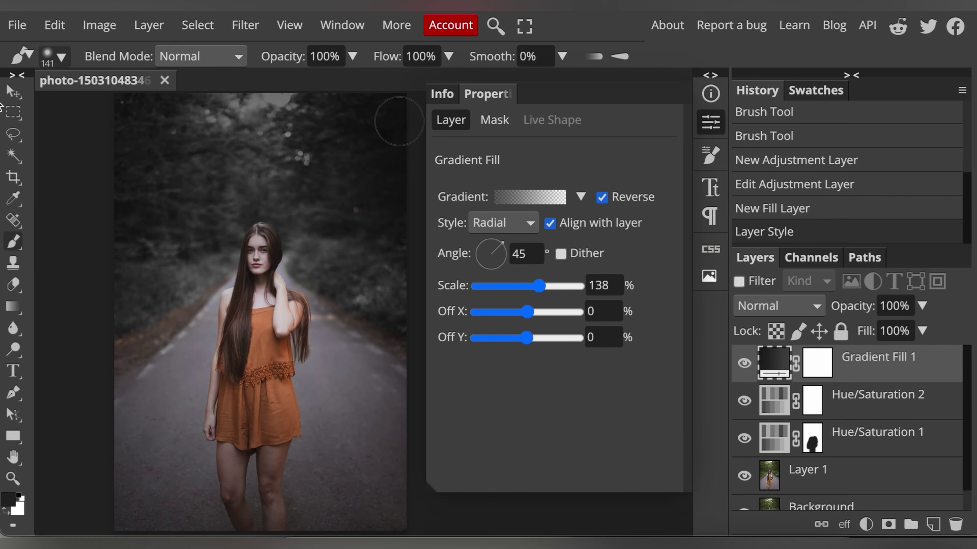
# Paint black over the woman and the road around her on the Gradient Fill mask to remove the vignette there
pyautogui.click(819, 368)
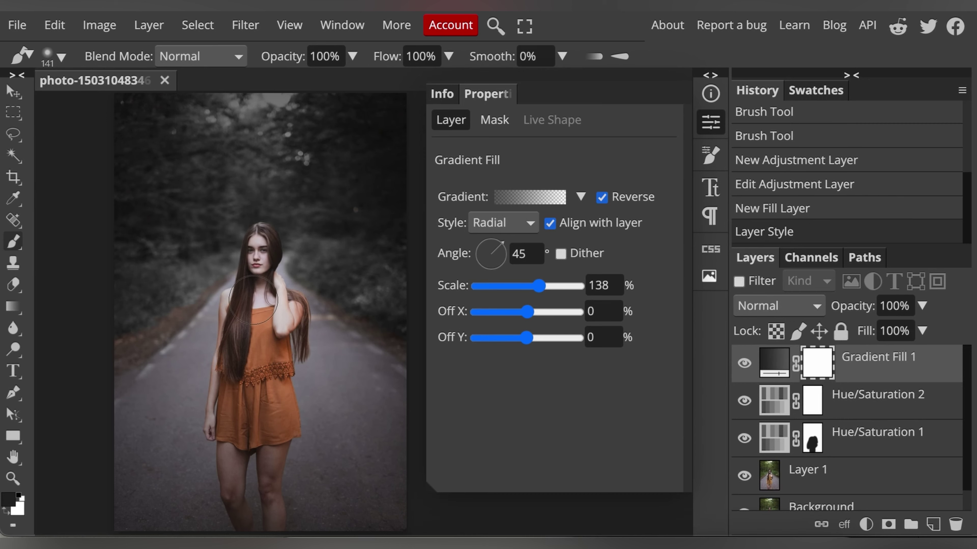
pyautogui.moveTo(220, 328)
pyautogui.mouseDown()
pyautogui.moveTo(300, 331)
pyautogui.moveTo(269, 408)
pyautogui.moveTo(222, 297)
pyautogui.mouseUp()
pyautogui.moveTo(308, 319)
pyautogui.mouseDown()
pyautogui.moveTo(315, 429)
pyautogui.moveTo(274, 456)
pyautogui.moveTo(243, 455)
pyautogui.moveTo(217, 391)
pyautogui.mouseUp()
pyautogui.moveTo(224, 457)
pyautogui.mouseDown()
pyautogui.moveTo(243, 487)
pyautogui.moveTo(270, 494)
pyautogui.mouseUp()
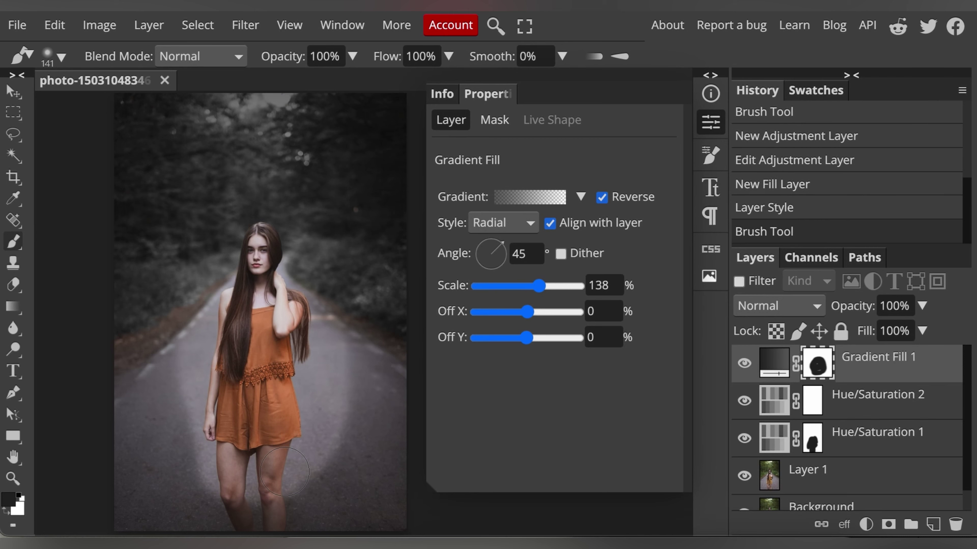
# Feather the Gradient Fill mask by 107 px and compare the image with the vignette on and off
pyautogui.click(495, 120)
pyautogui.click(507, 256)
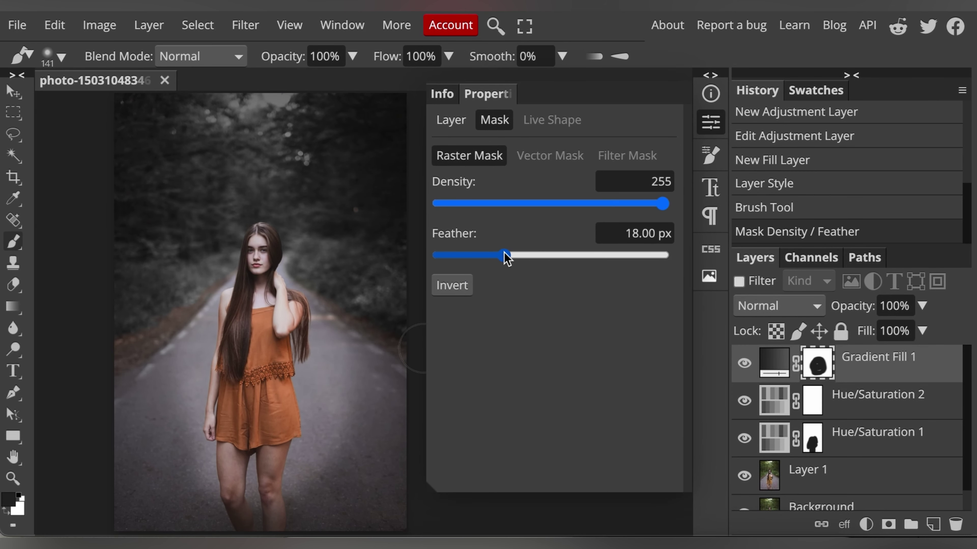
pyautogui.click(556, 256)
pyautogui.click(577, 256)
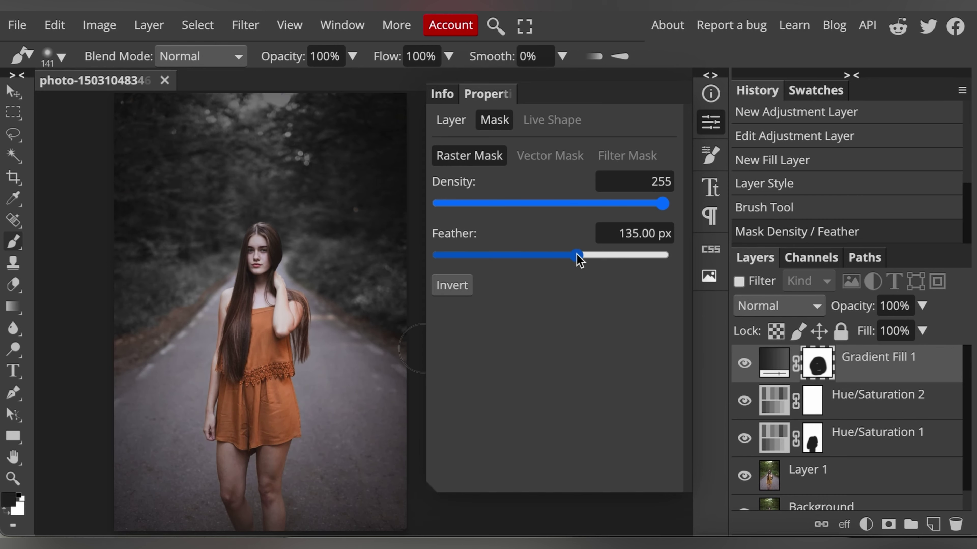
pyautogui.moveTo(577, 255); pyautogui.dragTo(566, 255)
pyautogui.click(745, 366)
pyautogui.click(745, 366)
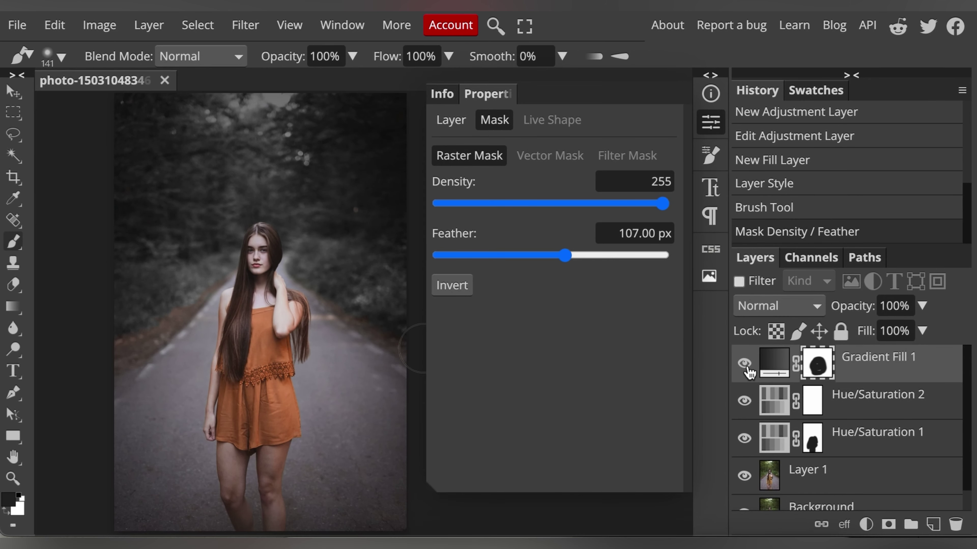
pyautogui.click(745, 367)
pyautogui.click(745, 366)
# Add a Curves adjustment layer and place highlight, midtone and shadow points, with one shadow point at input 65, output 65
pyautogui.click(866, 524)
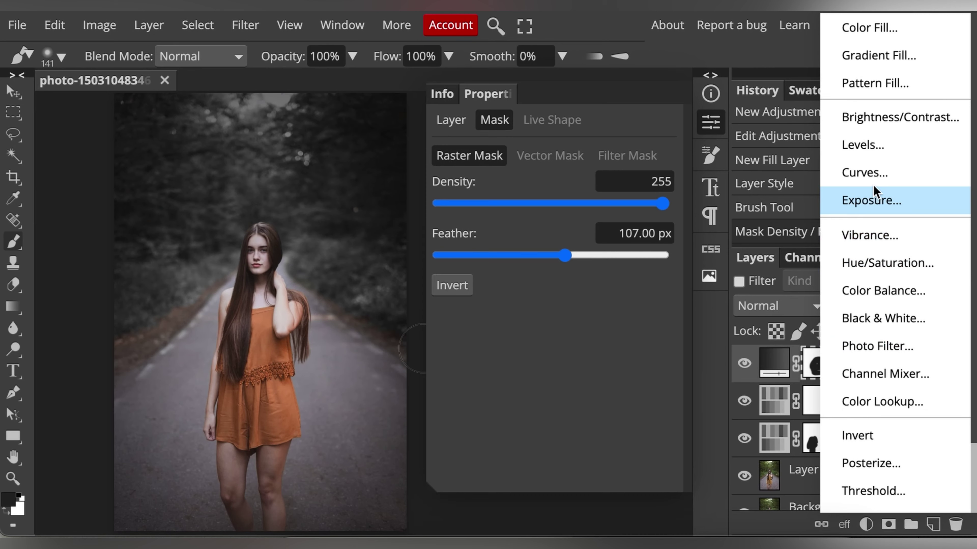
pyautogui.click(868, 173)
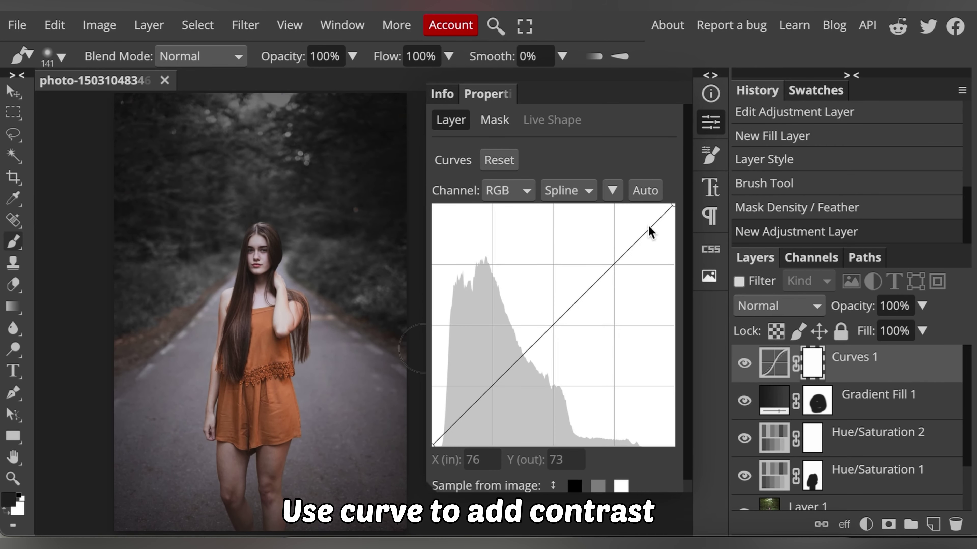
pyautogui.click(642, 235)
pyautogui.click(443, 431)
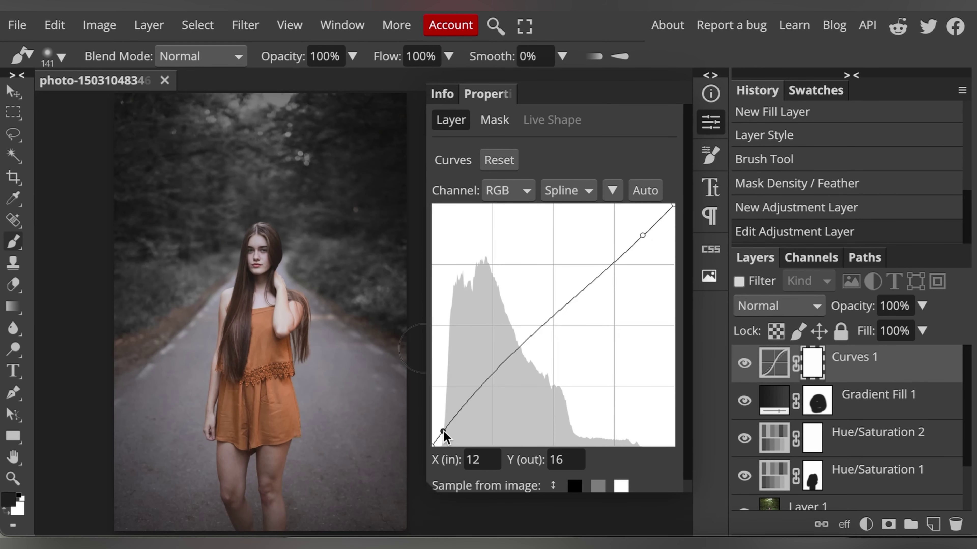
pyautogui.click(529, 338)
pyautogui.click(489, 382)
pyautogui.moveTo(490, 382)
pyautogui.mouseDown()
pyautogui.moveTo(498, 395)
pyautogui.moveTo(493, 382)
pyautogui.mouseUp()
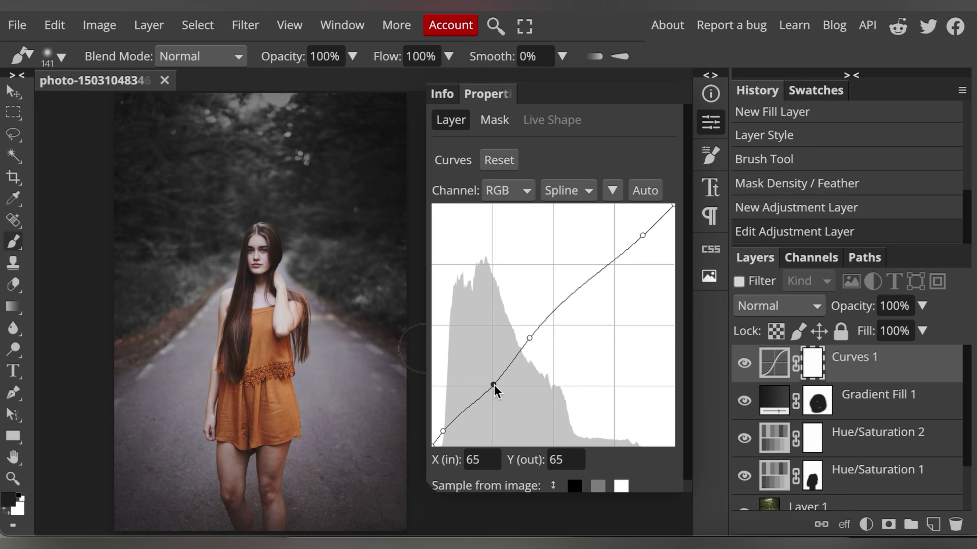
# Raise the black point to output 9, lift the highlights, move the midtone point to input 109, output 120, and compare the result
pyautogui.moveTo(432, 445); pyautogui.dragTo(432, 439)
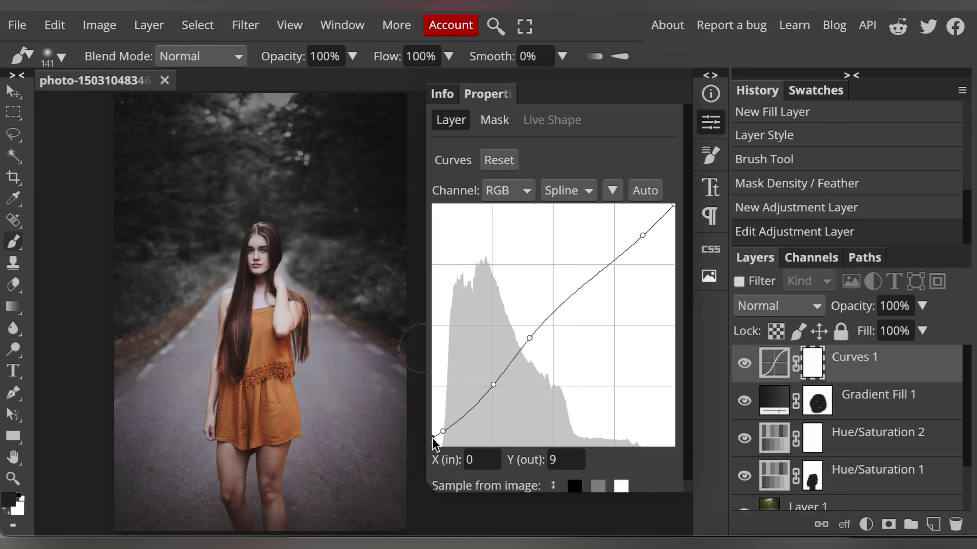
pyautogui.moveTo(643, 235)
pyautogui.mouseDown()
pyautogui.moveTo(640, 220)
pyautogui.moveTo(679, 211)
pyautogui.moveTo(635, 225)
pyautogui.mouseUp()
pyautogui.moveTo(529, 338); pyautogui.dragTo(535, 332)
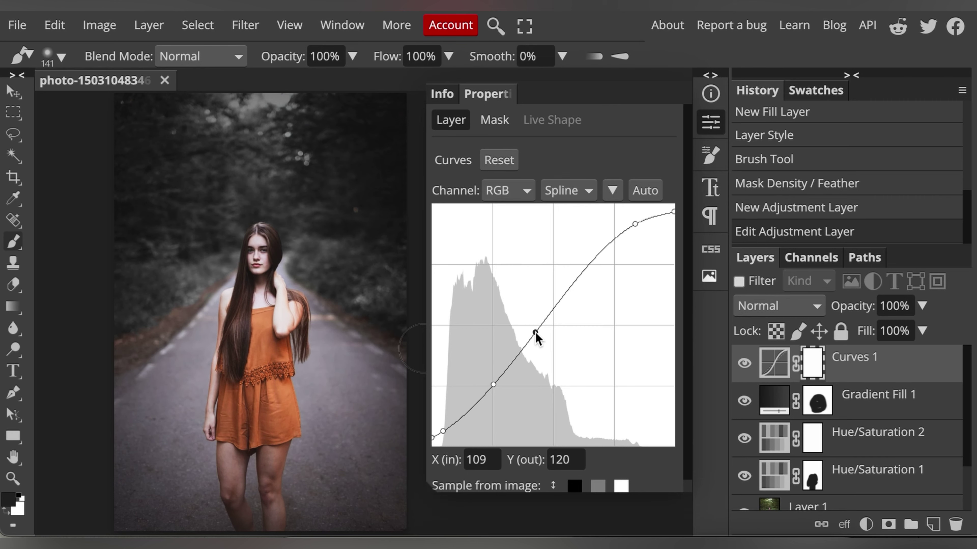
pyautogui.click(745, 363)
pyautogui.click(744, 363)
pyautogui.click(744, 363)
pyautogui.click(745, 363)
# Paint more black over the woman's torso on the Gradient Fill mask and display the mask as a red overlay
pyautogui.click(827, 410)
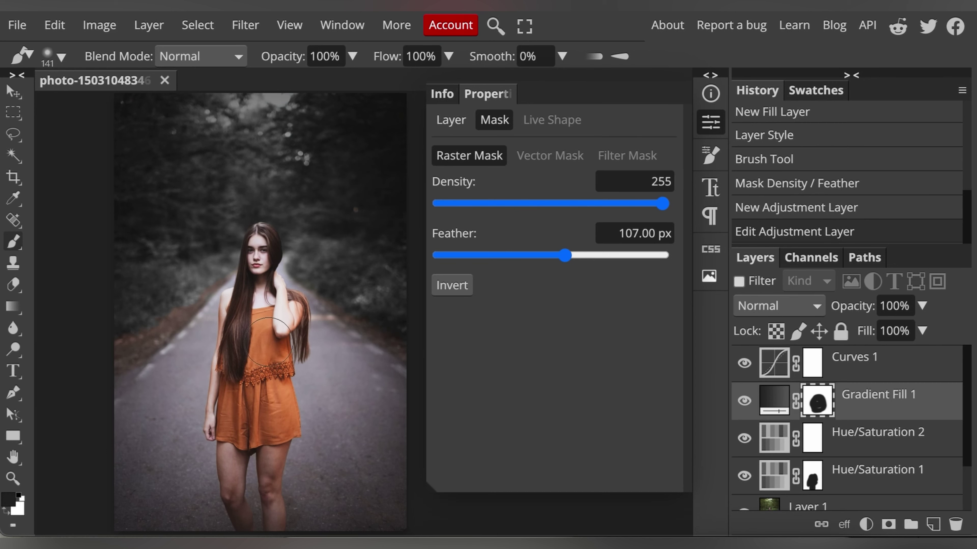
pyautogui.moveTo(263, 355); pyautogui.dragTo(272, 292)
pyautogui.press('\\')
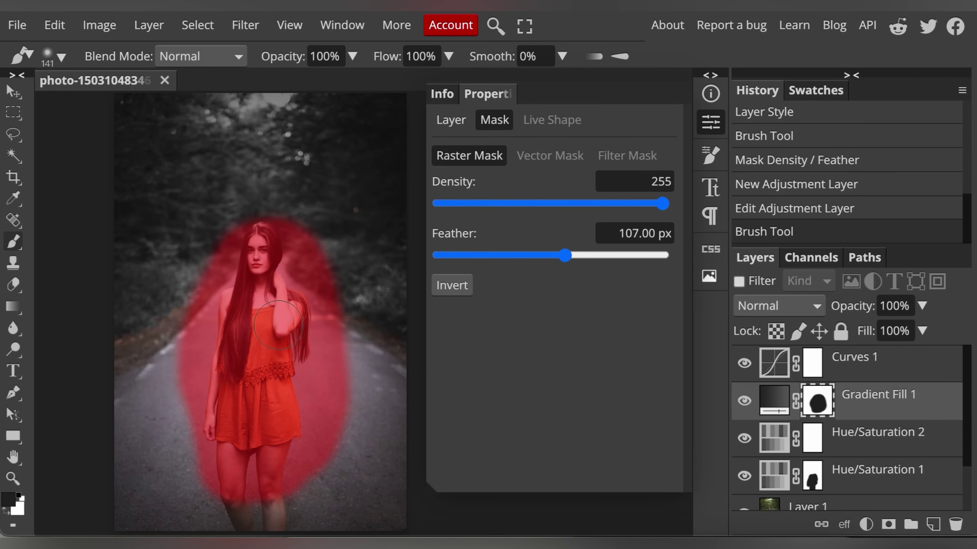
# Paint black over the woman's body and legs on the Gradient Fill mask, and turn off the red mask overlay
pyautogui.moveTo(248, 422); pyautogui.dragTo(259, 276)
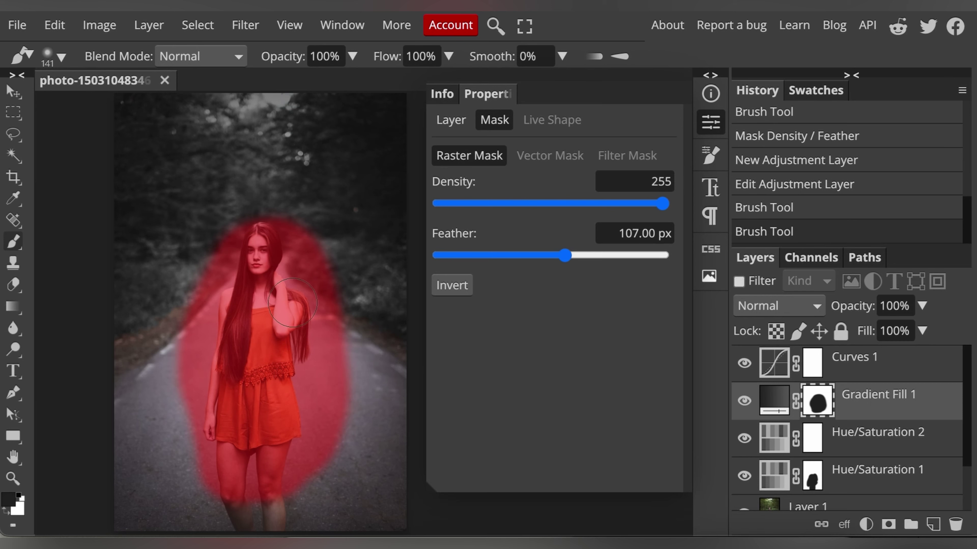
pyautogui.moveTo(276, 450)
pyautogui.mouseDown()
pyautogui.moveTo(267, 479)
pyautogui.moveTo(238, 509)
pyautogui.mouseUp()
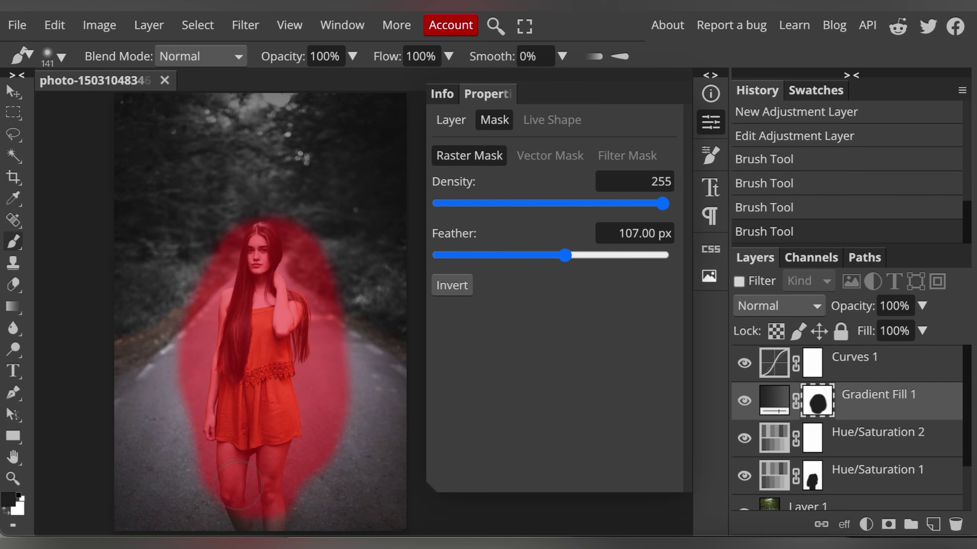
pyautogui.keyDown('alt'); pyautogui.keyDown('shift'); pyautogui.click(812, 404); pyautogui.keyUp('shift'); pyautogui.keyUp('alt')
# Compare the image with the Gradient Fill vignette and the Curves adjustment each switched off and on
pyautogui.click(744, 400)
pyautogui.click(744, 400)
pyautogui.click(745, 366)
pyautogui.click(745, 365)
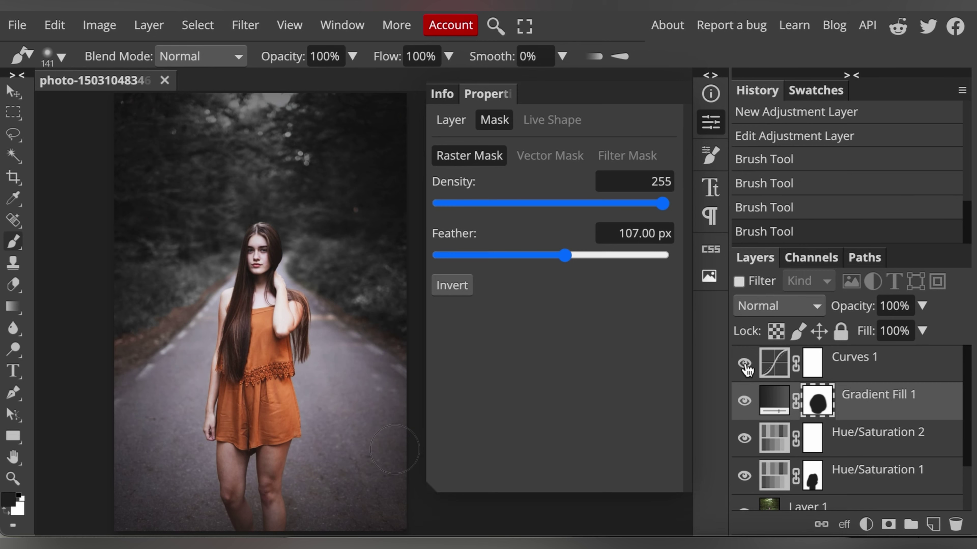
pyautogui.click(746, 365)
pyautogui.click(745, 366)
pyautogui.click(745, 365)
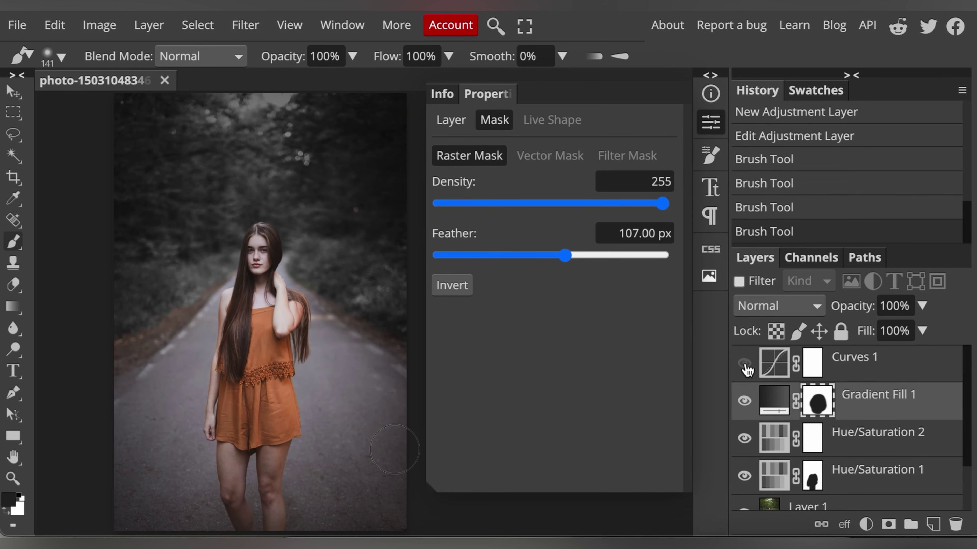
pyautogui.click(745, 366)
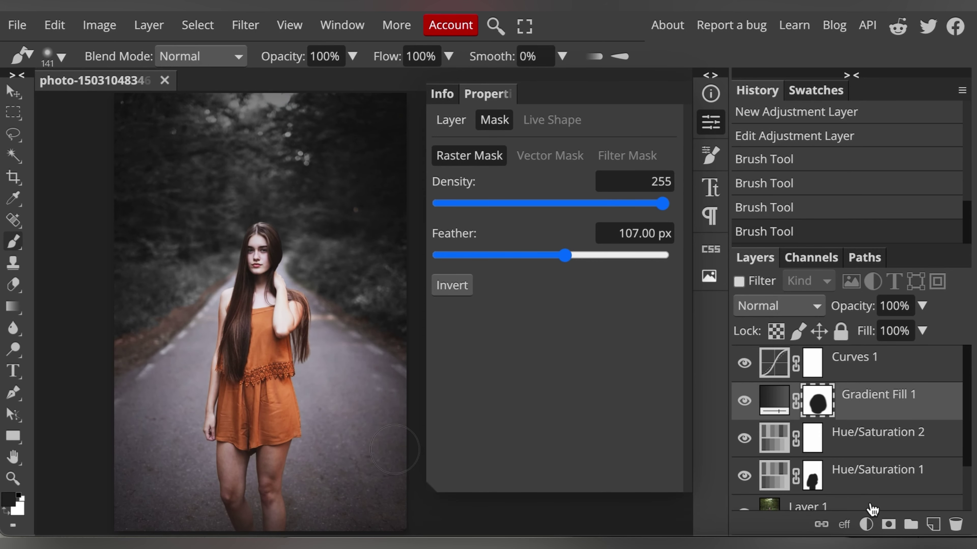
# Add a Gradient Map adjustment layer above the Gradient Fill layer and display its gradient presets
pyautogui.click(866, 524)
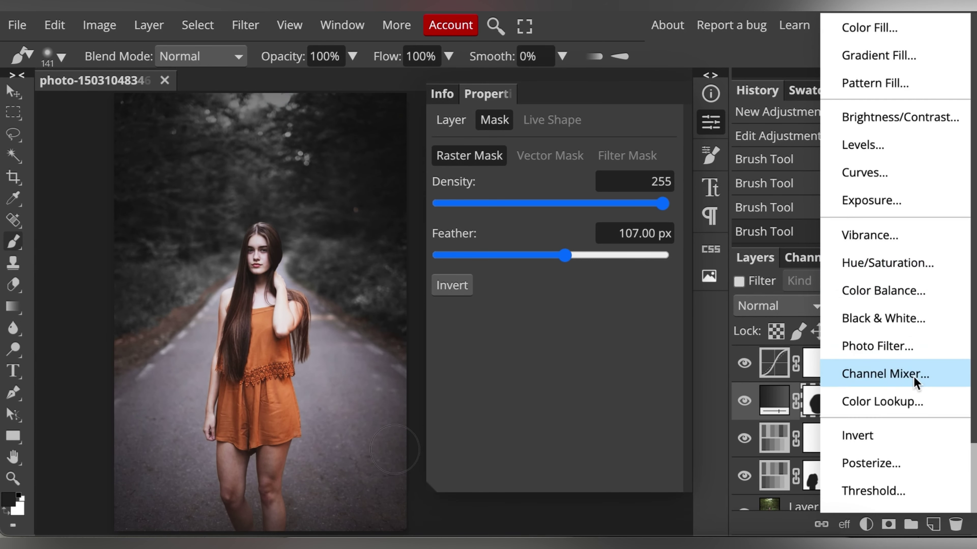
pyautogui.scroll(-2, 910, 376)
pyautogui.click(911, 438)
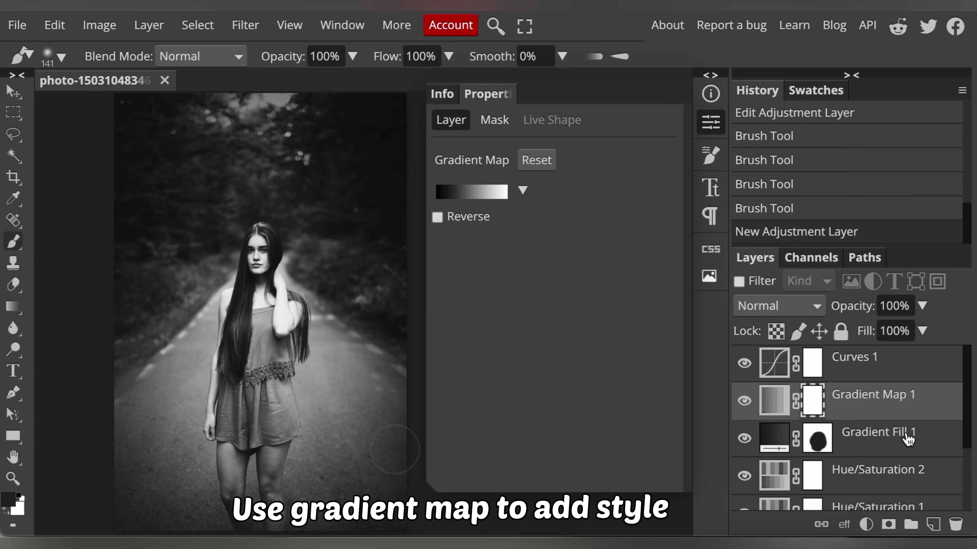
pyautogui.click(523, 190)
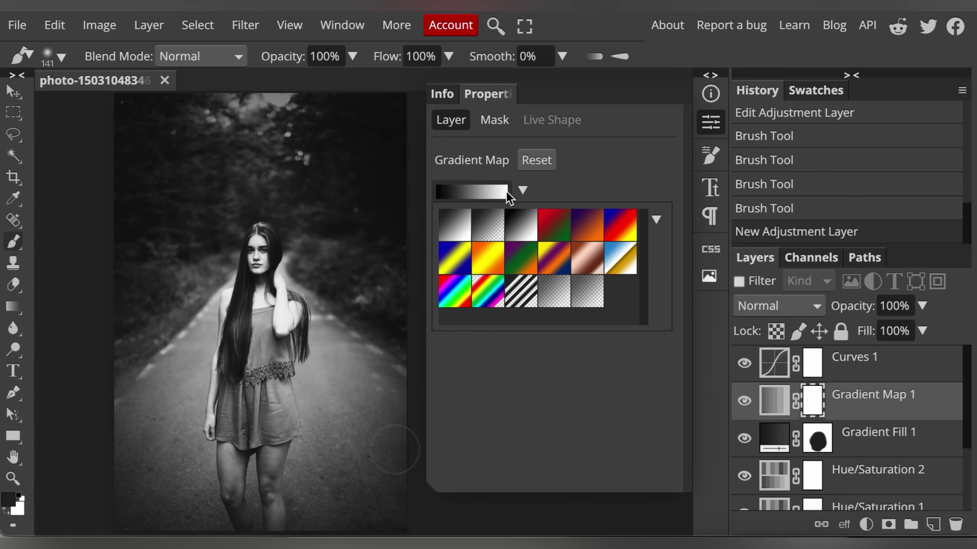
# Open the Gradient Map's gradient for editing and add three colour stops at 26%, 46% and 70%
pyautogui.click(506, 193)
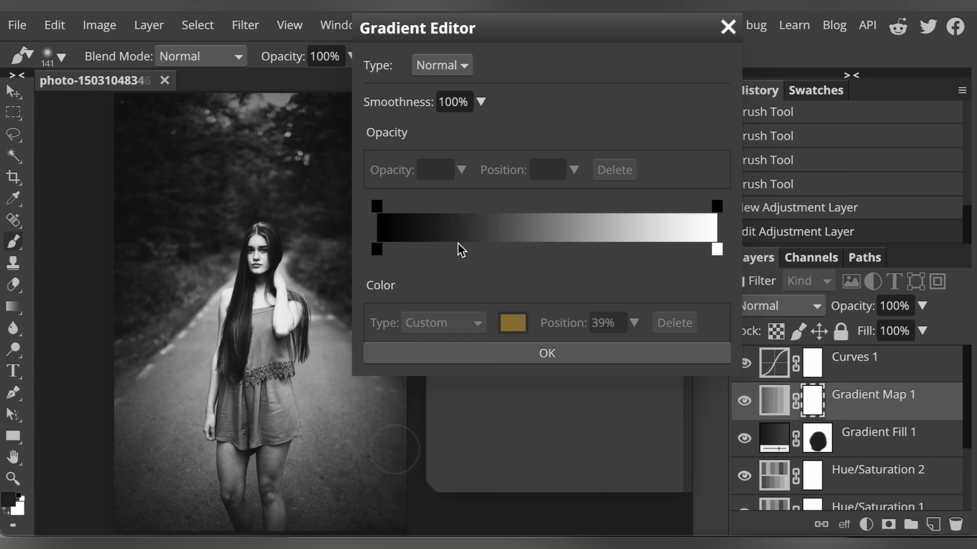
pyautogui.click(466, 246)
pyautogui.click(533, 247)
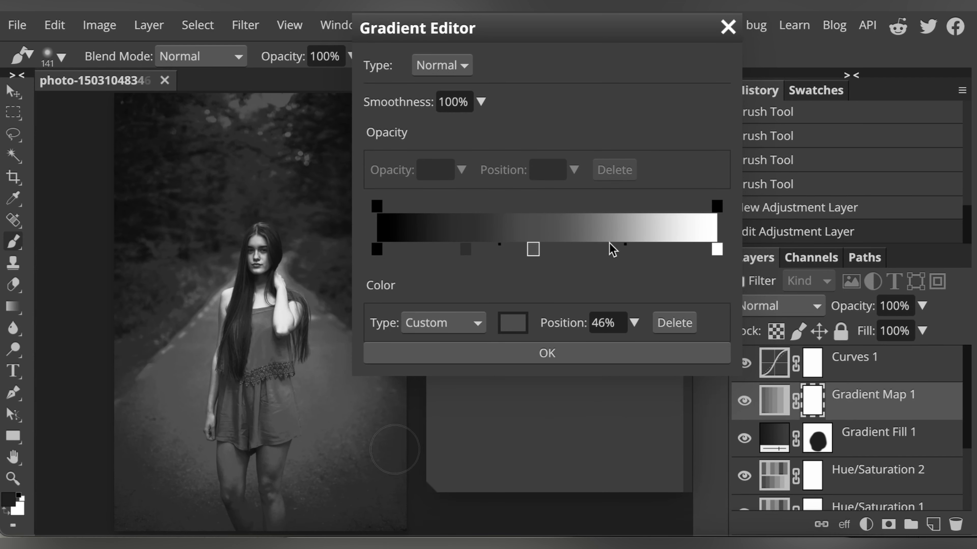
pyautogui.click(613, 248)
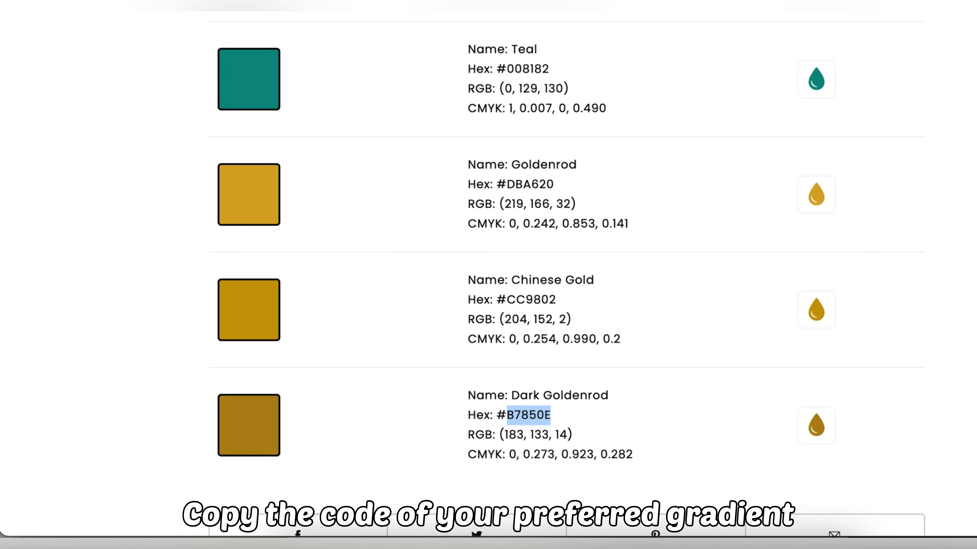
# Copy the Skobeloff hex code 006C77 from the Teal And Gold web page and apply it to the gradient's 0% colour stop
pyautogui.scroll(3, 653, 178)
pyautogui.scroll(10, 652, 179)
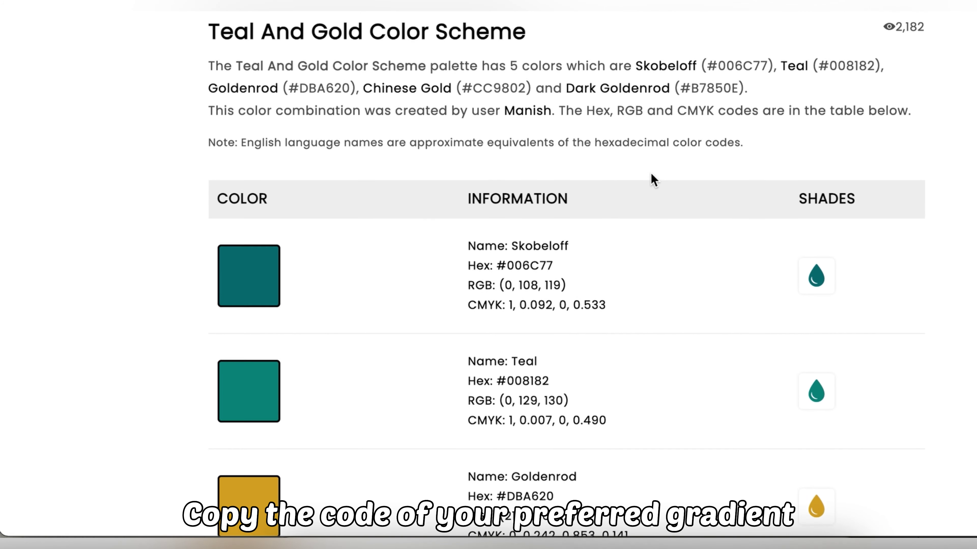
pyautogui.scroll(-10, 650, 173)
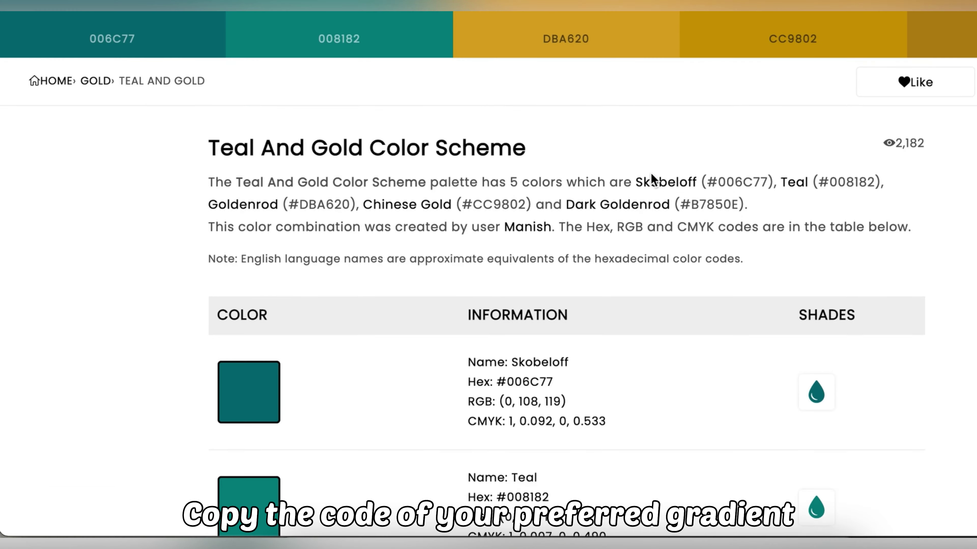
pyautogui.doubleClick(543, 148)
pyautogui.hotkey('ctrl', 'c')
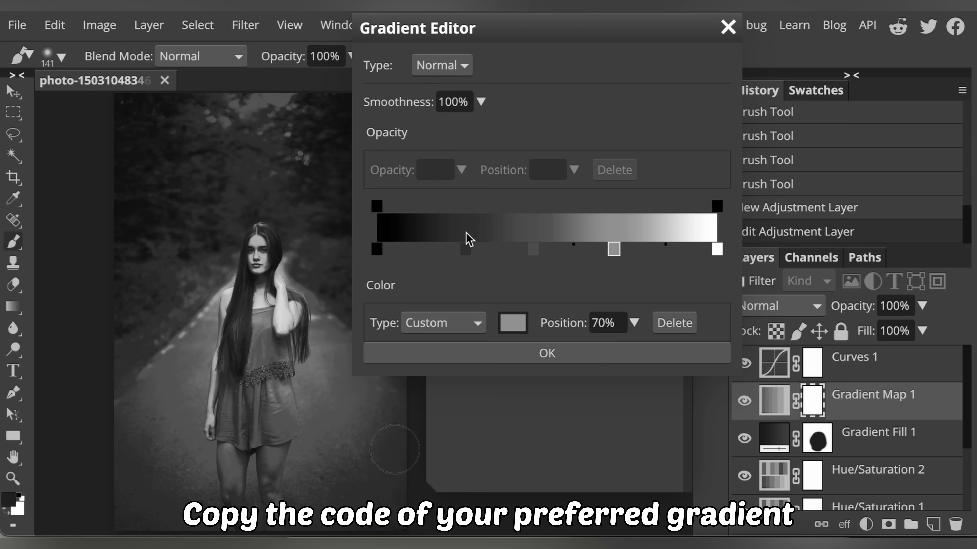
pyautogui.click(377, 249)
pyautogui.click(512, 324)
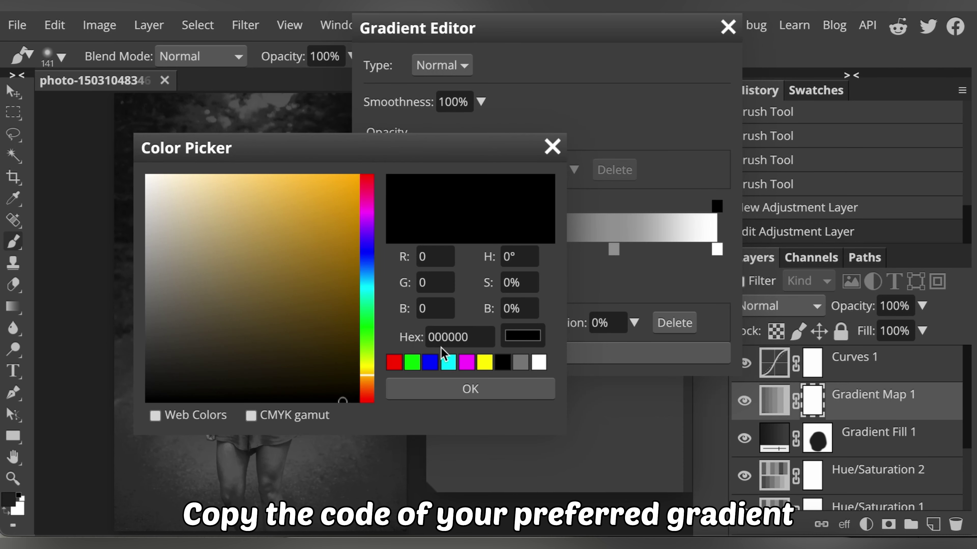
pyautogui.doubleClick(439, 339)
pyautogui.hotkey('ctrl', 'v')
pyautogui.click(469, 389)
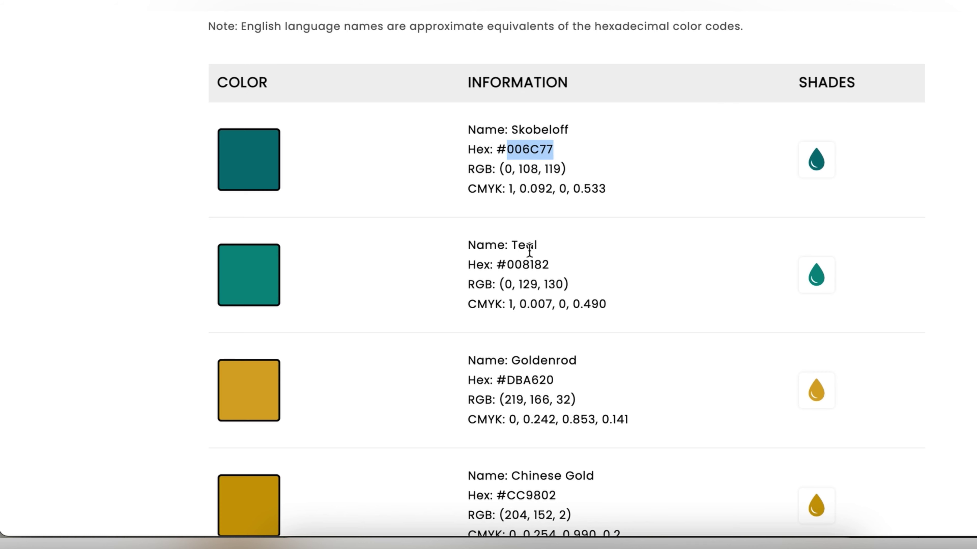
# Copy the Teal hex code 008182 from the palette web page and apply it to the 26% colour stop
pyautogui.doubleClick(528, 258)
pyautogui.hotkey('ctrl', 'c')
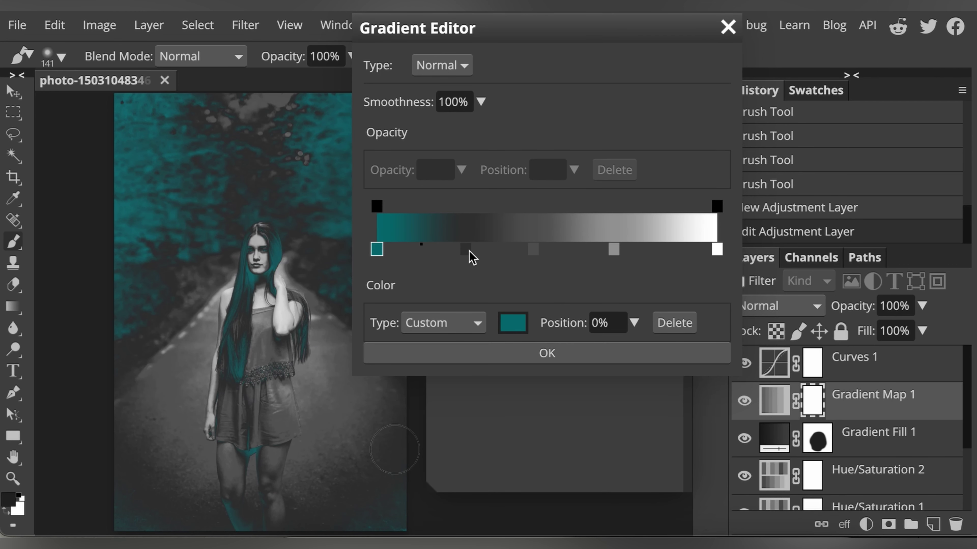
pyautogui.click(469, 254)
pyautogui.click(509, 325)
pyautogui.doubleClick(453, 341)
pyautogui.hotkey('ctrl', 'v')
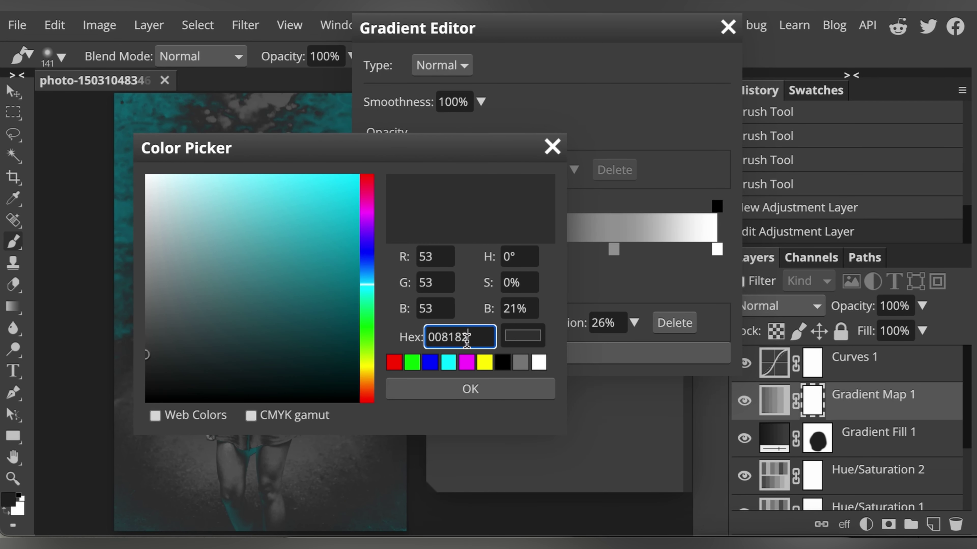
pyautogui.click(500, 389)
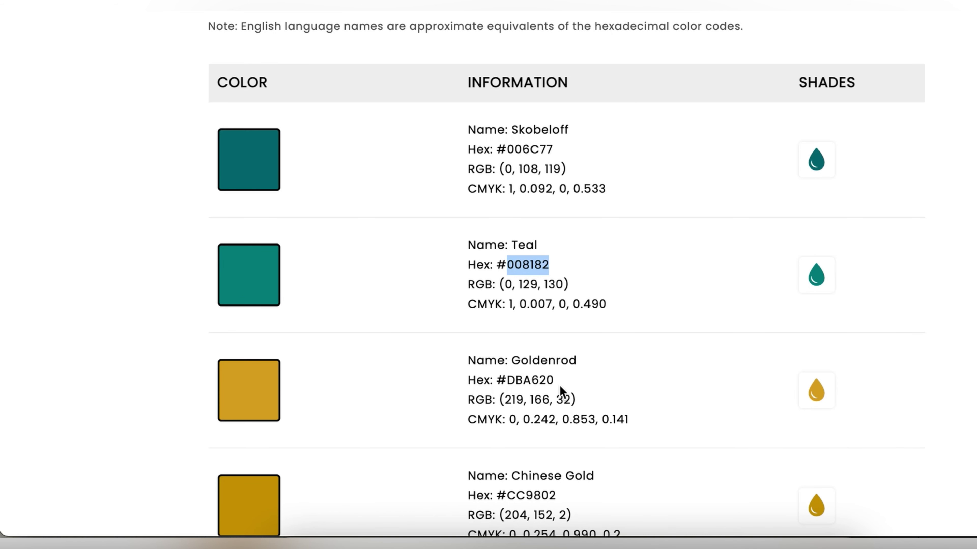
# Copy the Goldenrod hex code DBA620 from the palette web page and apply it to the 46% colour stop
pyautogui.doubleClick(538, 381)
pyautogui.hotkey('ctrl', 'c')
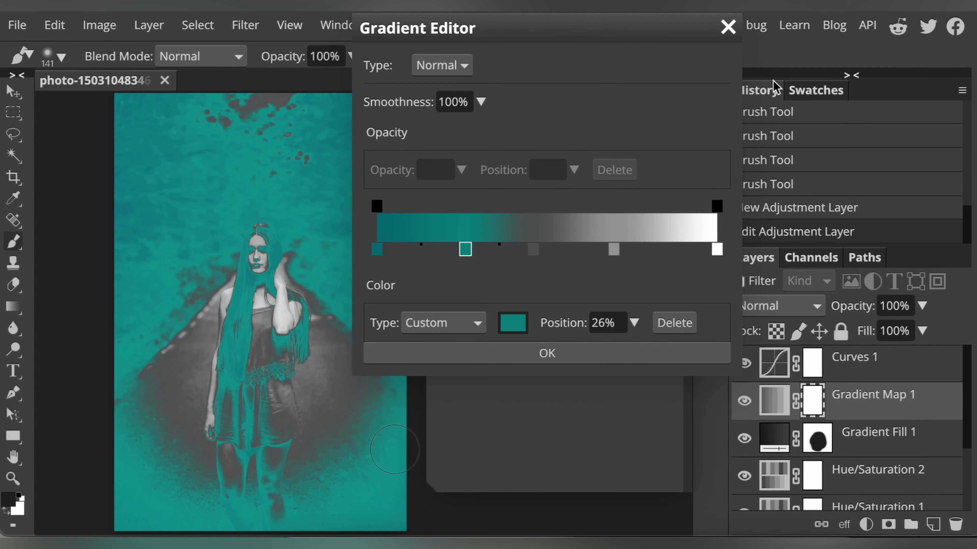
pyautogui.click(532, 249)
pyautogui.click(517, 320)
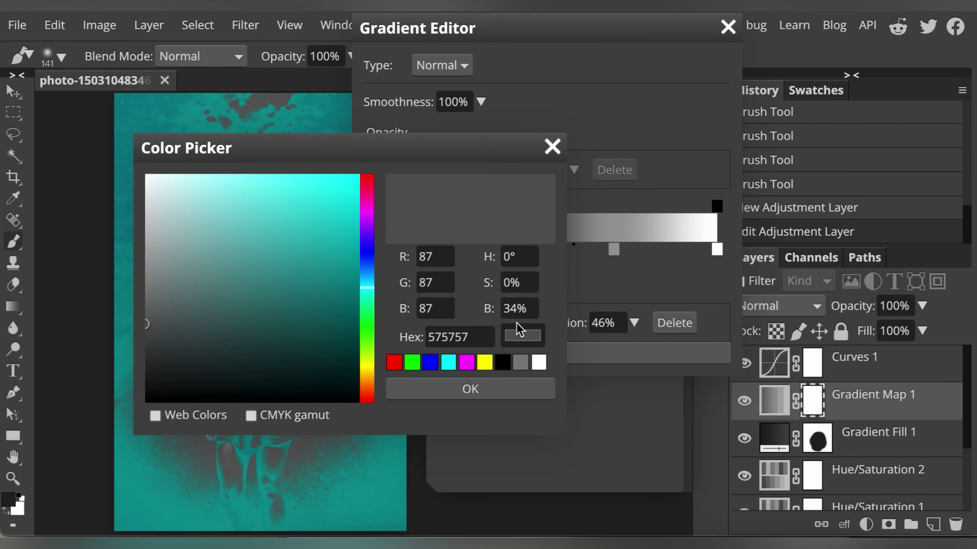
pyautogui.doubleClick(448, 335)
pyautogui.hotkey('ctrl', 'v')
pyautogui.click(483, 393)
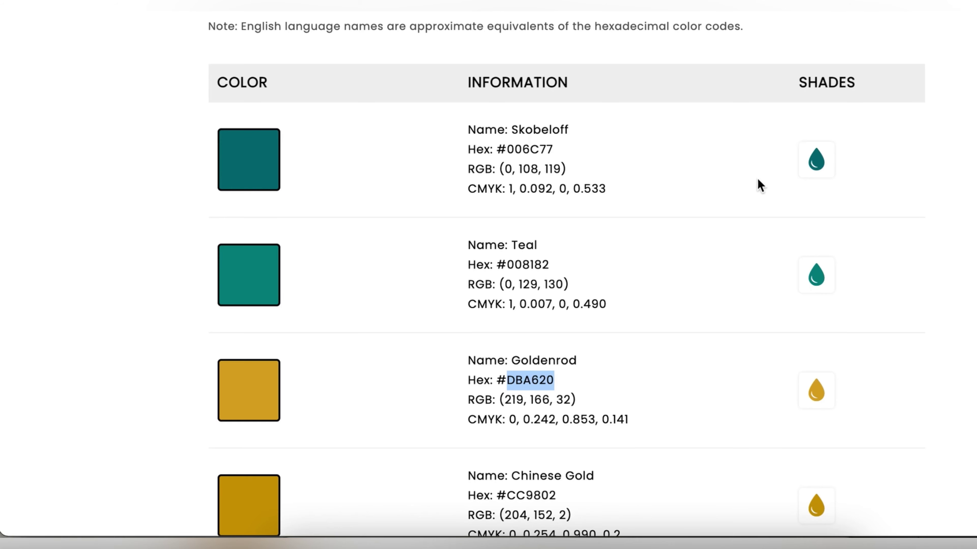
# Copy the Chinese Gold hex code CC9802 from the palette web page and apply it to the 70% colour stop
pyautogui.scroll(-8, 742, 284)
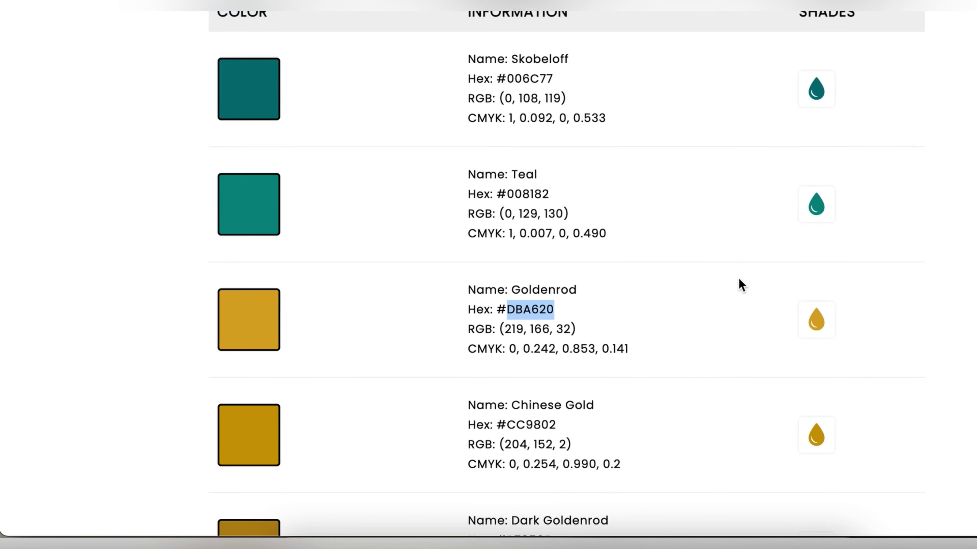
pyautogui.doubleClick(544, 174)
pyautogui.hotkey('ctrl', 'c')
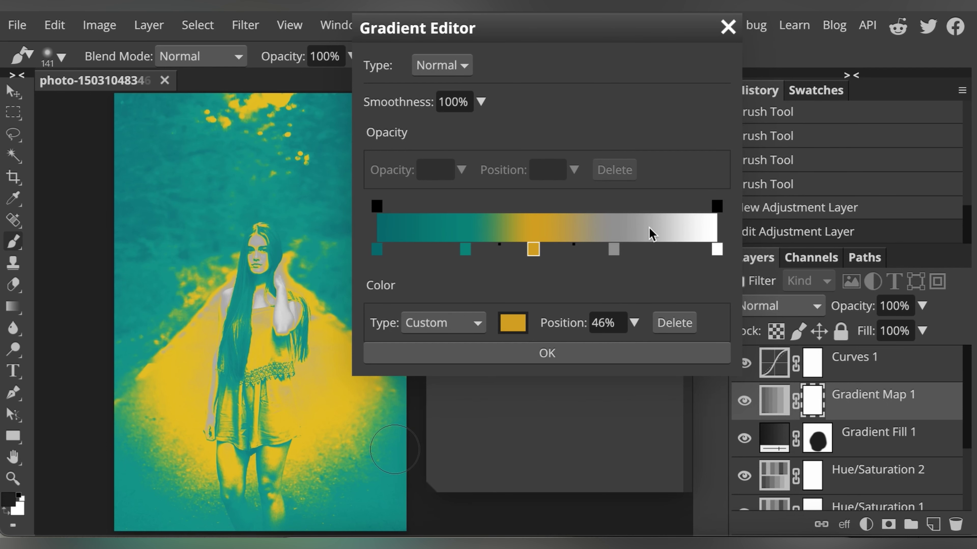
pyautogui.click(614, 250)
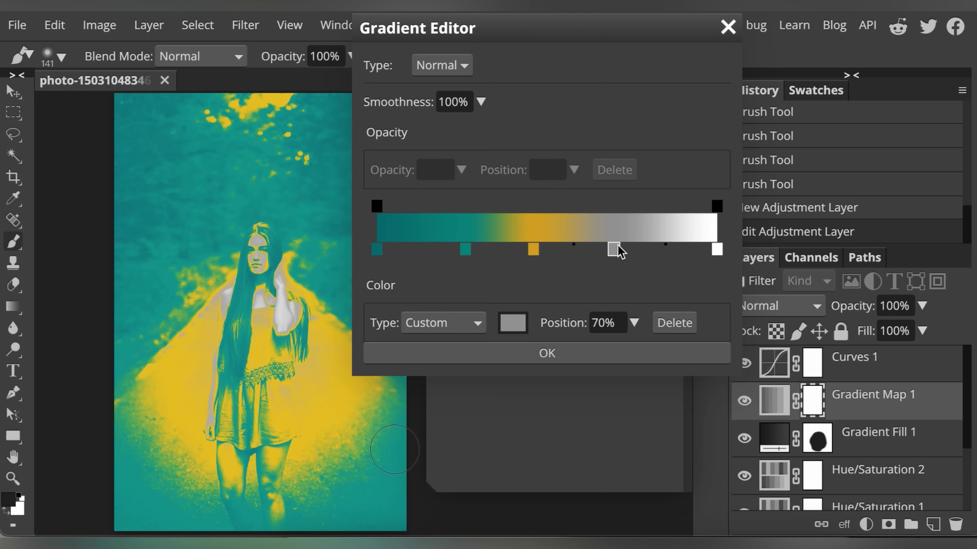
pyautogui.click(507, 327)
pyautogui.doubleClick(452, 341)
pyautogui.hotkey('ctrl', 'v')
pyautogui.click(499, 391)
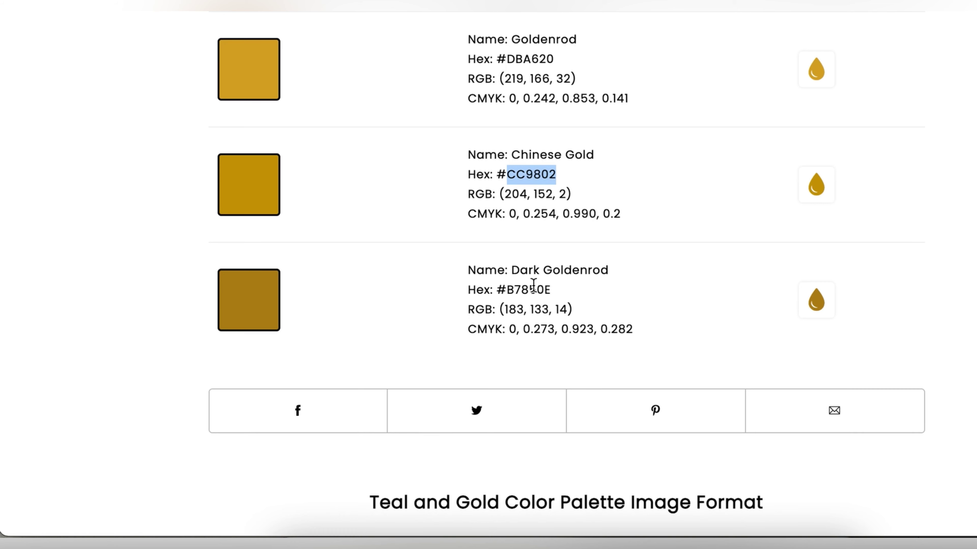
# Copy the Dark Goldenrod hex code B7850E from the palette web page and apply it to the 100% colour stop
pyautogui.doubleClick(534, 287)
pyautogui.hotkey('ctrl', 'c')
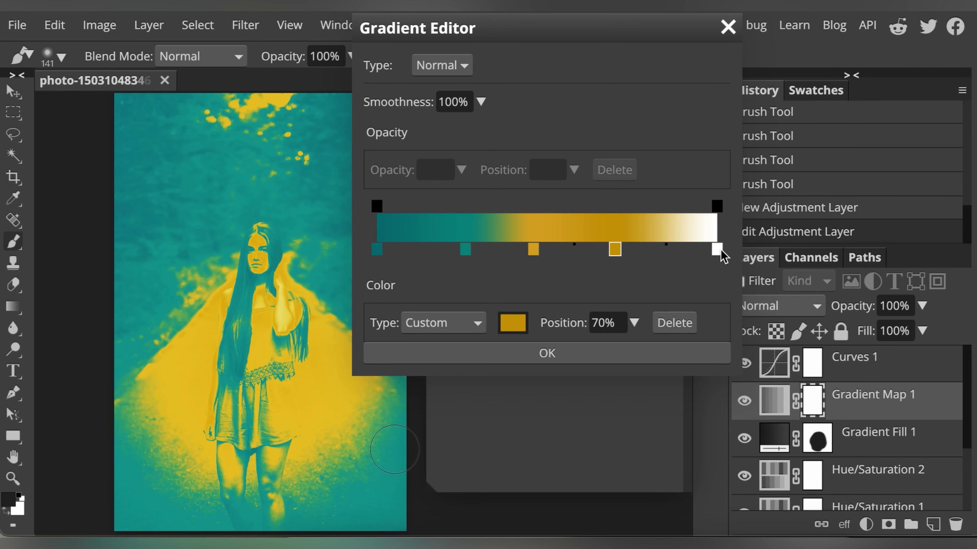
pyautogui.click(717, 249)
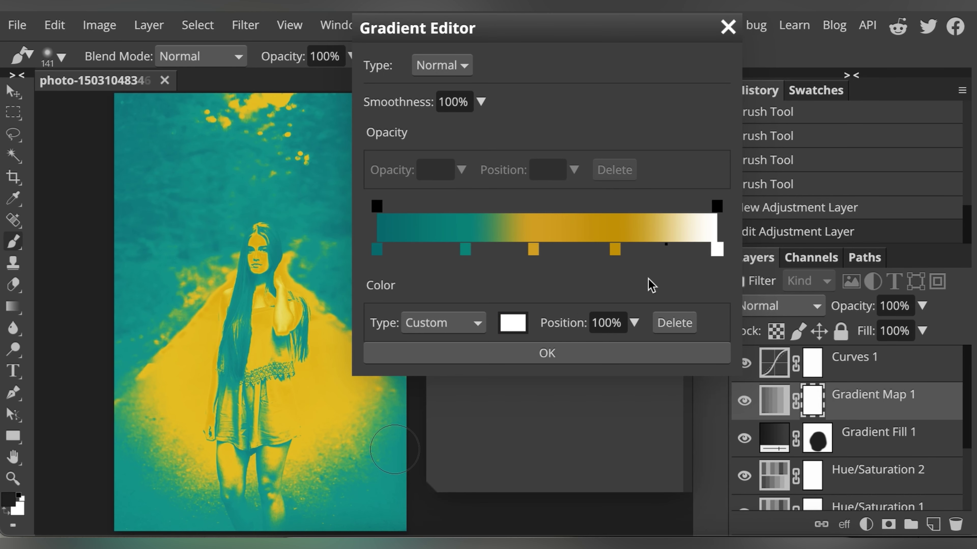
pyautogui.click(513, 324)
pyautogui.doubleClick(466, 336)
pyautogui.hotkey('ctrl', 'v')
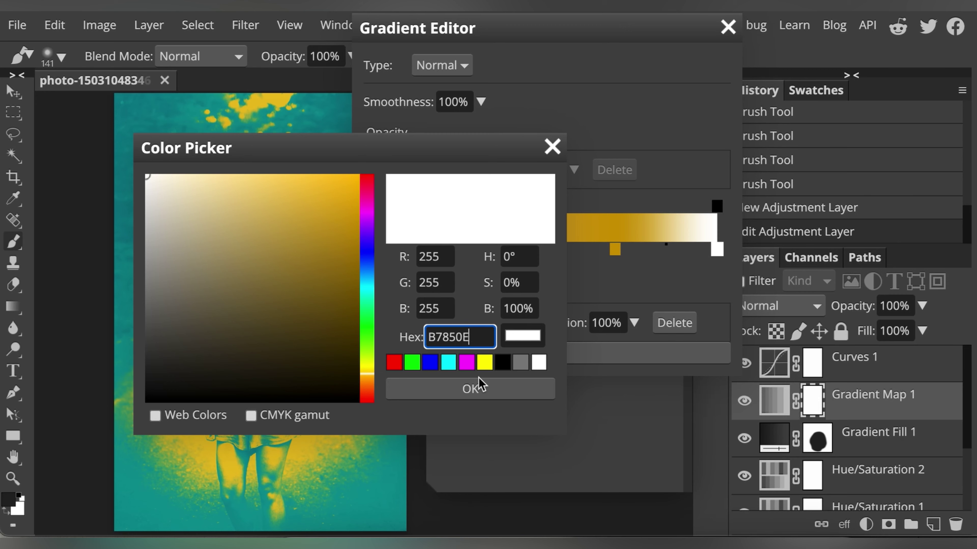
pyautogui.click(477, 387)
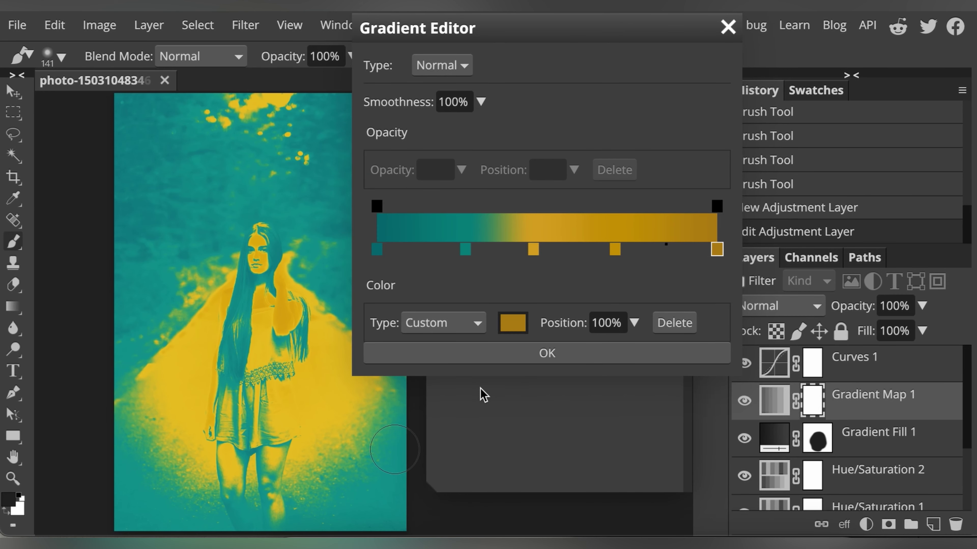
# Shift the teal stop slightly toward 0% and the two inner gold stops slightly toward 100%, and accept the gradient
pyautogui.moveTo(466, 249); pyautogui.dragTo(454, 251)
pyautogui.moveTo(616, 252); pyautogui.dragTo(629, 254)
pyautogui.moveTo(532, 251); pyautogui.dragTo(536, 251)
pyautogui.click(540, 353)
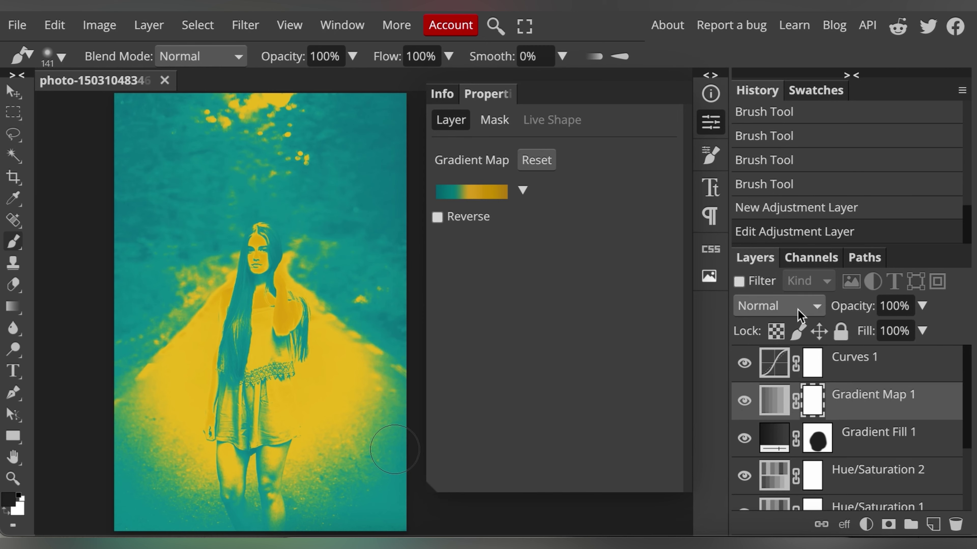
# Move the Curves layer below the Gradient Map layer and set the Gradient Map's blend mode to Overlay
pyautogui.moveTo(885, 408); pyautogui.dragTo(872, 425)
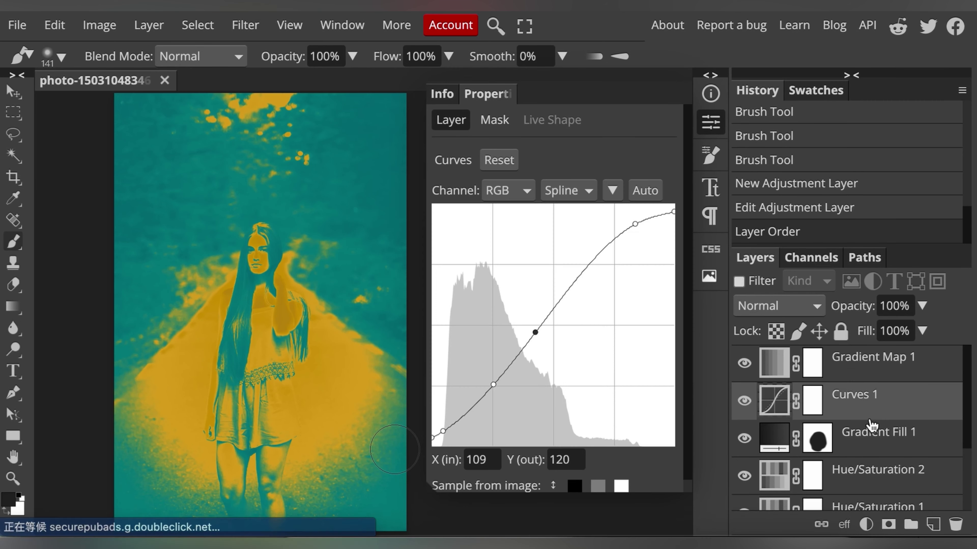
pyautogui.click(848, 373)
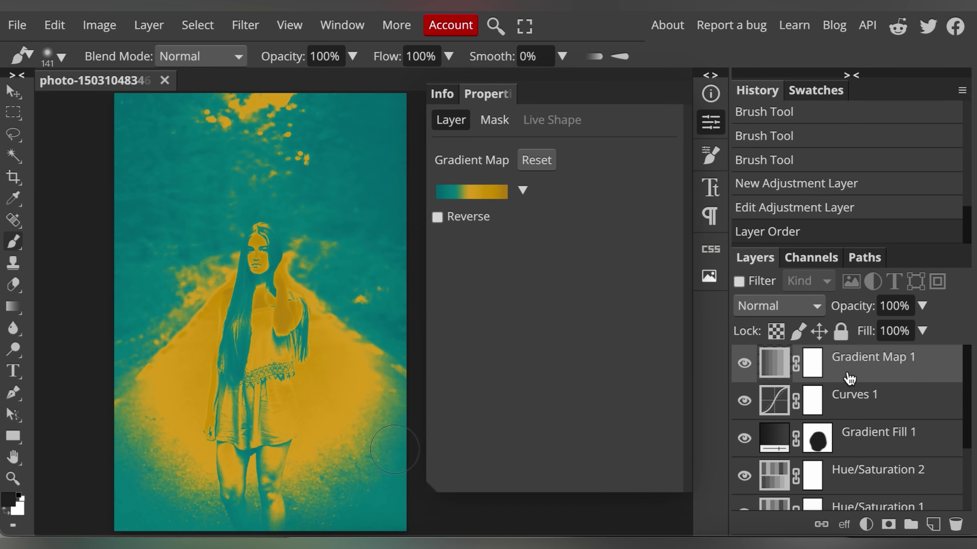
pyautogui.click(803, 306)
pyautogui.scroll(-4, 792, 387)
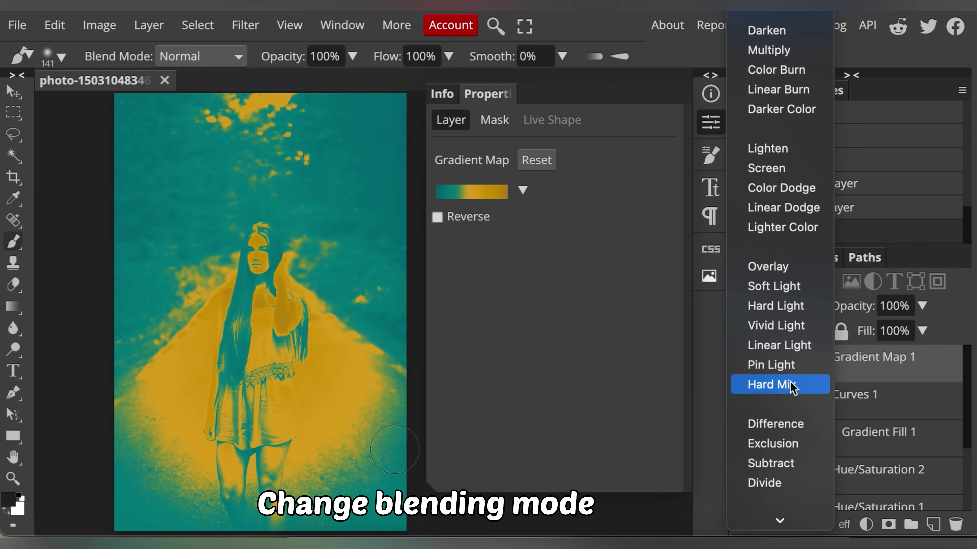
pyautogui.click(782, 268)
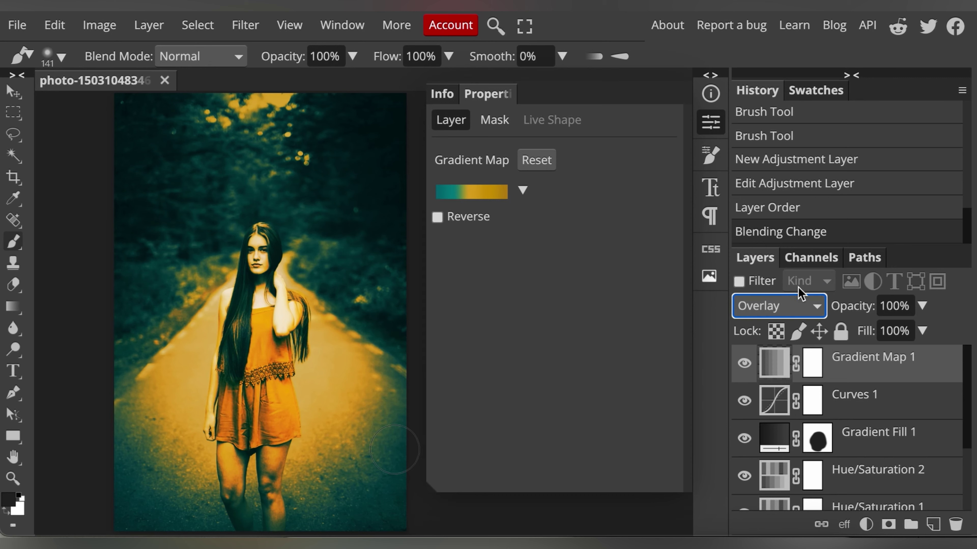
# Change the Gradient Map layer's blend mode to Soft Light
pyautogui.click(803, 306)
pyautogui.click(793, 325)
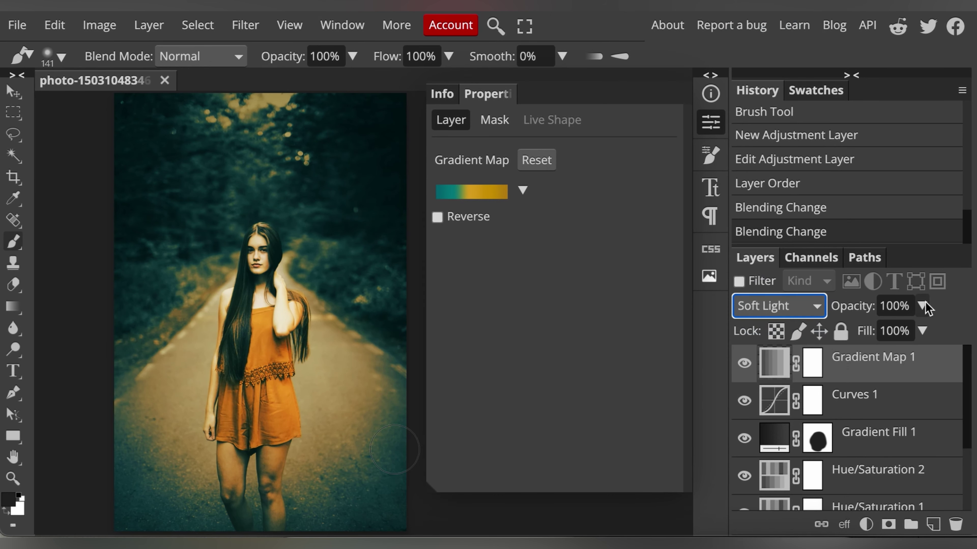
# Shift the inner teal stop and both inner gold stops toward 0%, placing the first gold stop at 38%, and accept the gradient
pyautogui.click(771, 369)
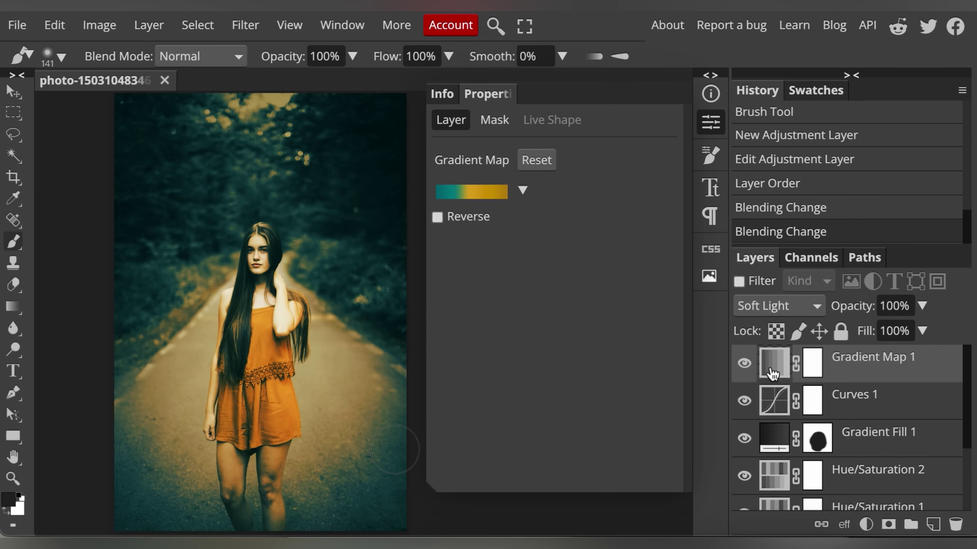
pyautogui.click(496, 194)
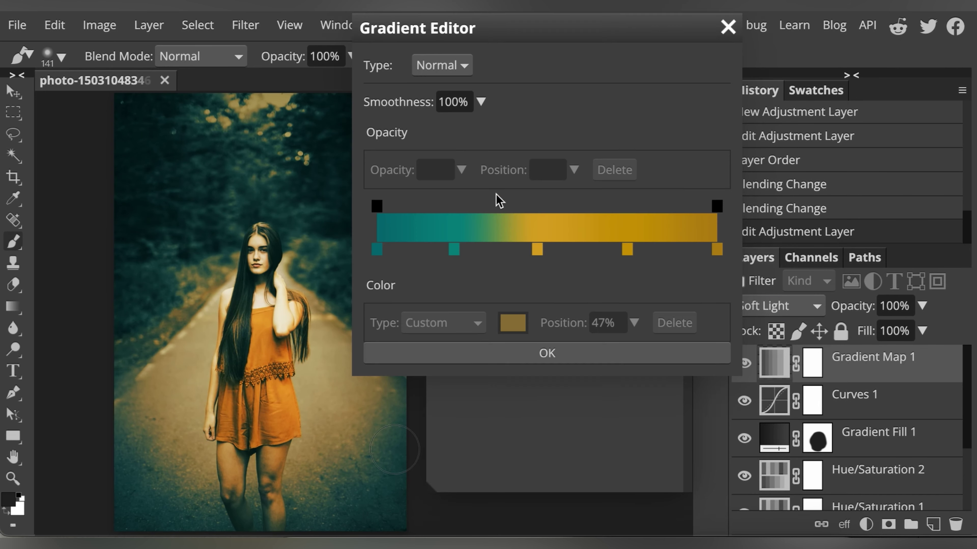
pyautogui.click(455, 252)
pyautogui.moveTo(451, 255); pyautogui.dragTo(420, 257)
pyautogui.moveTo(540, 245); pyautogui.dragTo(511, 248)
pyautogui.moveTo(420, 250); pyautogui.dragTo(417, 253)
pyautogui.moveTo(506, 252); pyautogui.dragTo(487, 253)
pyautogui.click(626, 250)
pyautogui.moveTo(625, 250); pyautogui.dragTo(603, 252)
pyautogui.click(489, 251)
pyautogui.moveTo(495, 257); pyautogui.dragTo(509, 255)
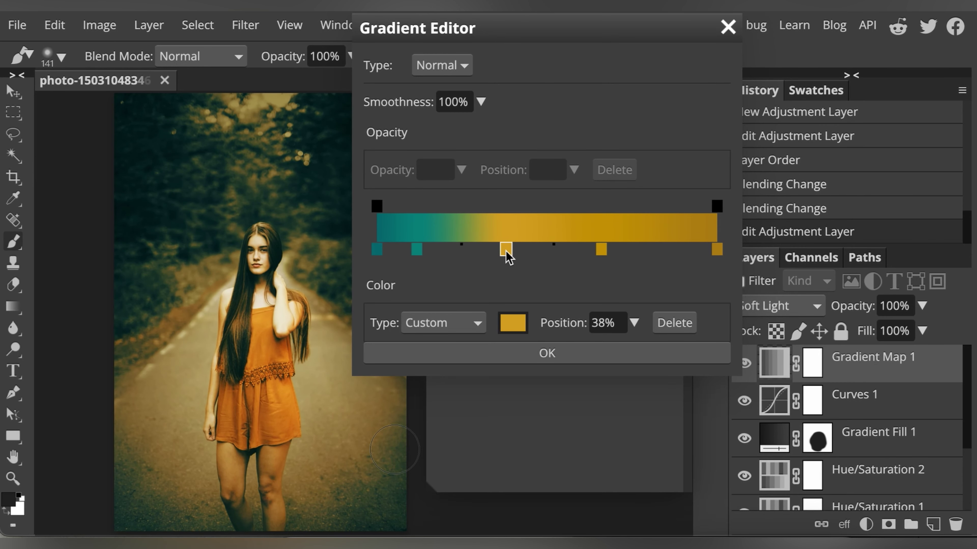
pyautogui.click(594, 358)
# Lower the Gradient Map layer's opacity to 25% and hide the layer to compare the image without it
pyautogui.click(922, 306)
pyautogui.moveTo(889, 334); pyautogui.dragTo(863, 336)
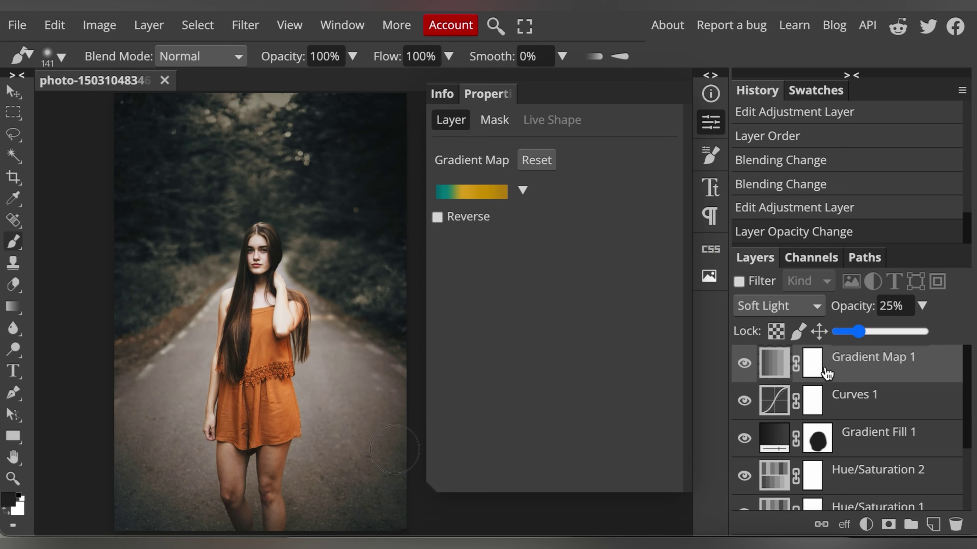
pyautogui.click(745, 364)
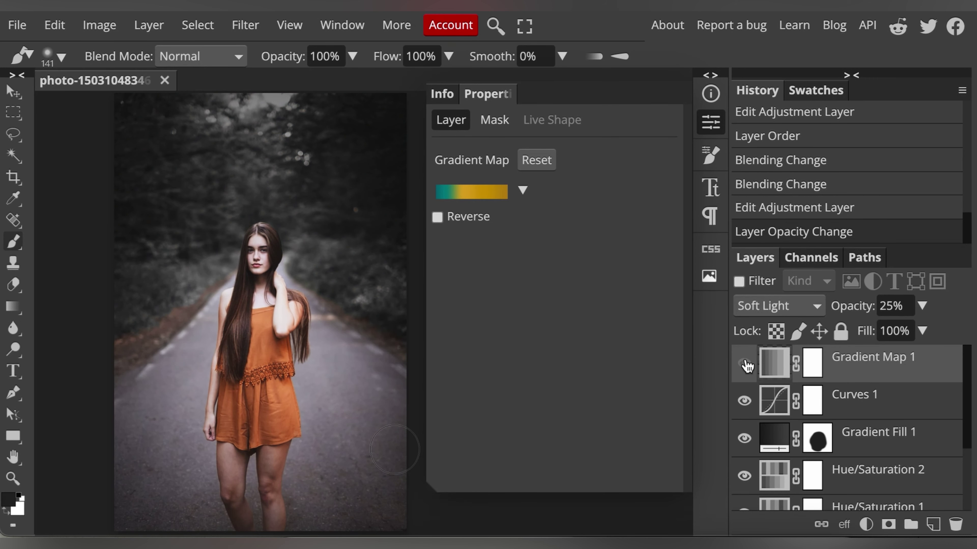
# Move the gradient's inner teal stop to 8% and the first gold stop to 36%, accept it, and leave the Gradient Map layer visible
pyautogui.click(506, 192)
pyautogui.moveTo(418, 254); pyautogui.dragTo(413, 254)
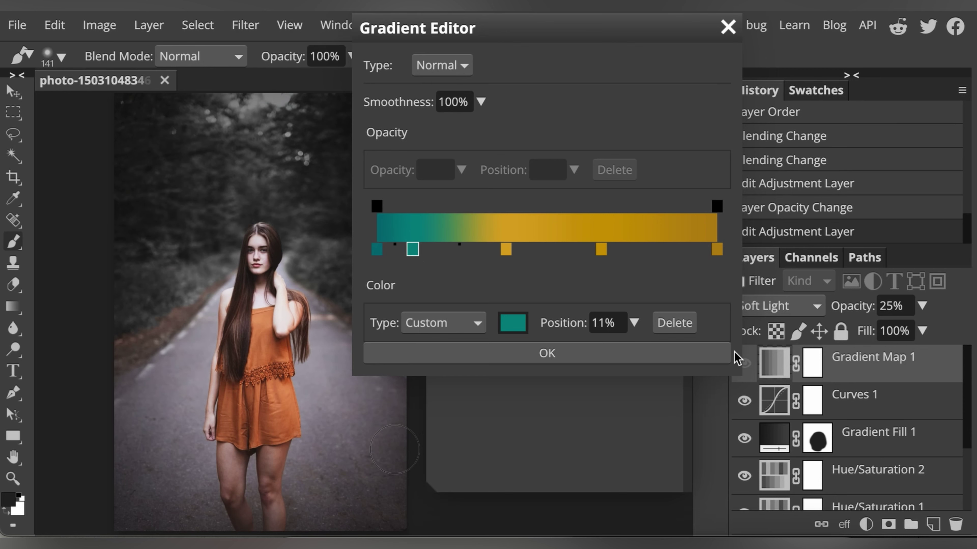
pyautogui.moveTo(413, 252)
pyautogui.mouseDown()
pyautogui.moveTo(384, 253)
pyautogui.moveTo(452, 254)
pyautogui.moveTo(404, 253)
pyautogui.mouseUp()
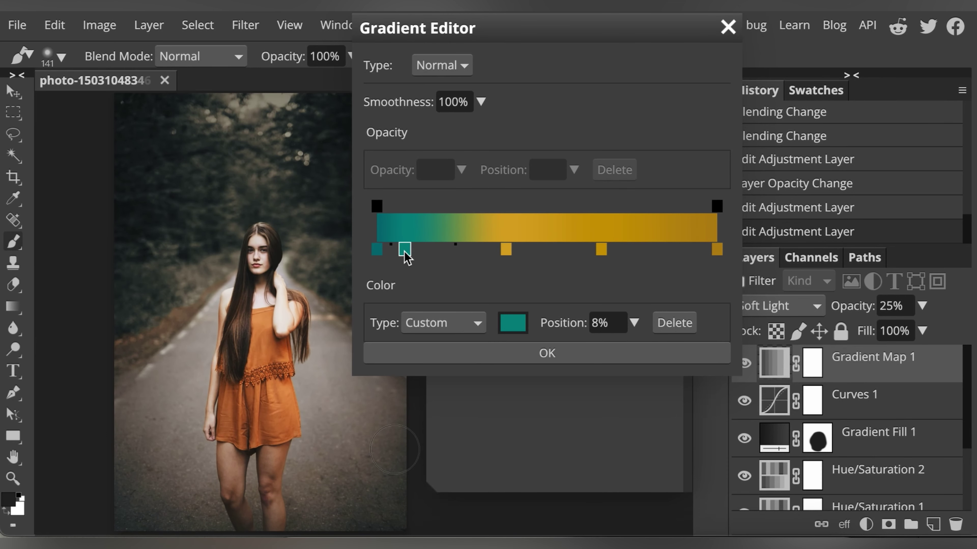
pyautogui.moveTo(509, 257); pyautogui.dragTo(499, 253)
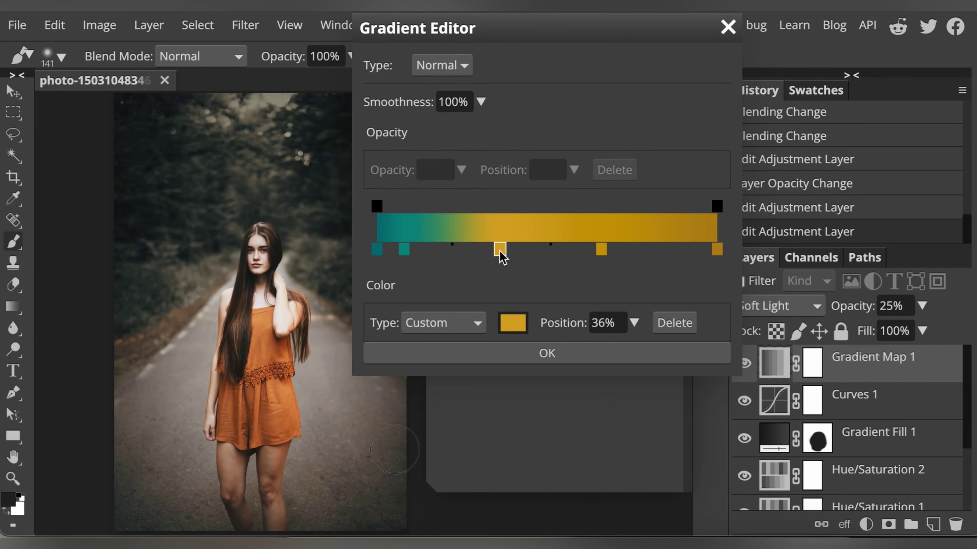
pyautogui.click(577, 352)
pyautogui.click(743, 365)
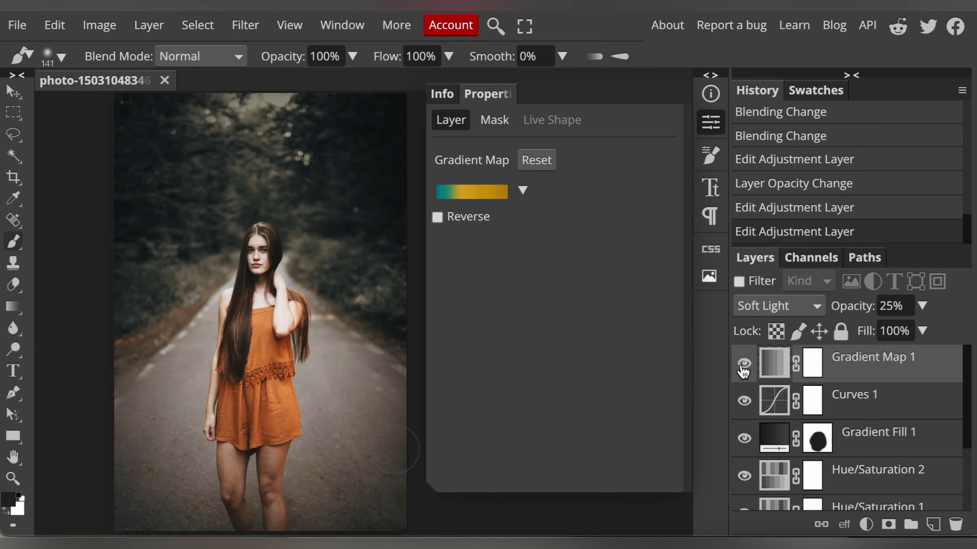
# Add an Exposure adjustment layer, invert its mask to black, and paint white over the woman's upper body on the mask
pyautogui.click(865, 524)
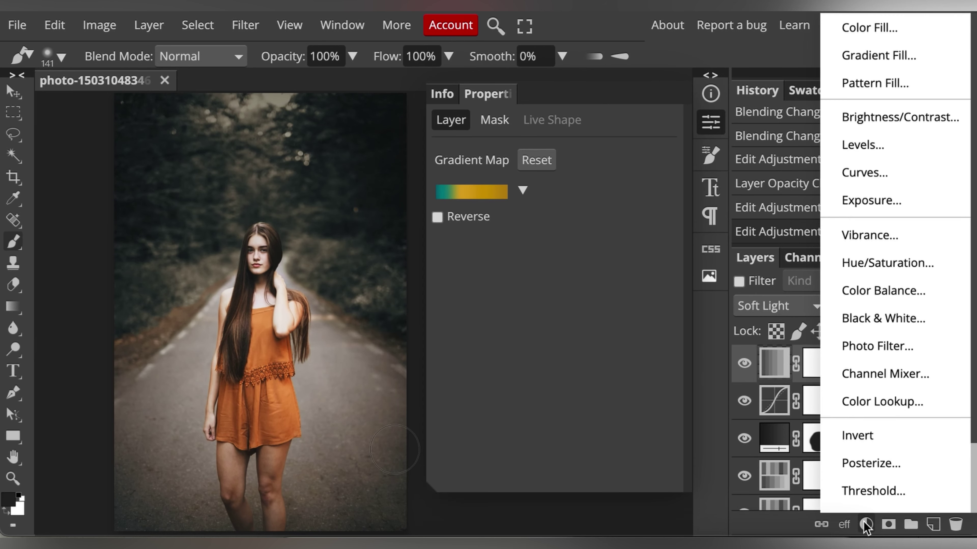
pyautogui.click(909, 199)
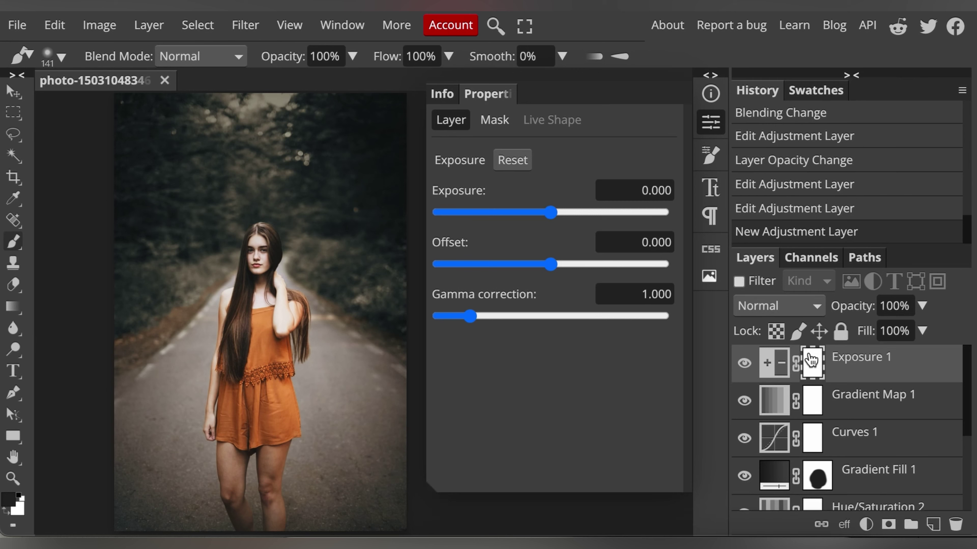
pyautogui.hotkey('ctrl', 'i')
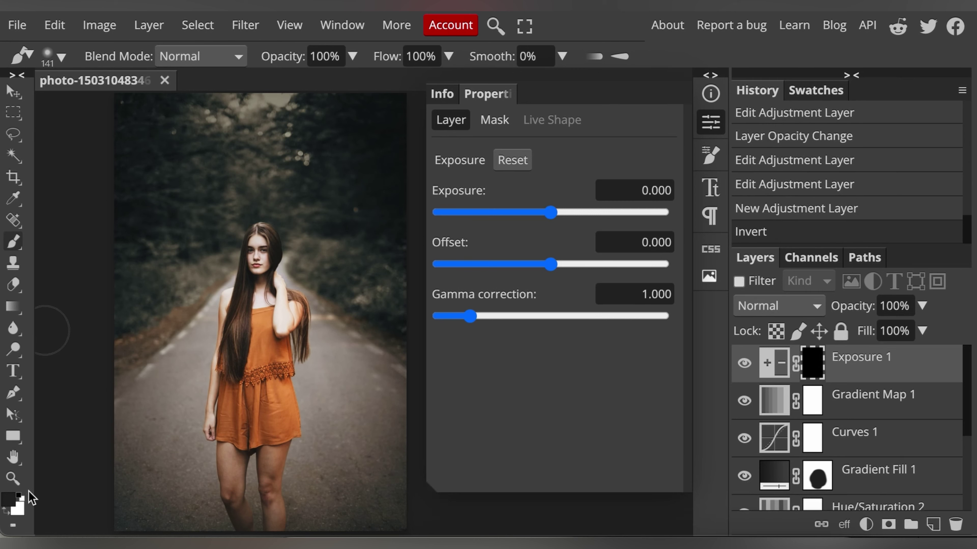
pyautogui.click(8, 514)
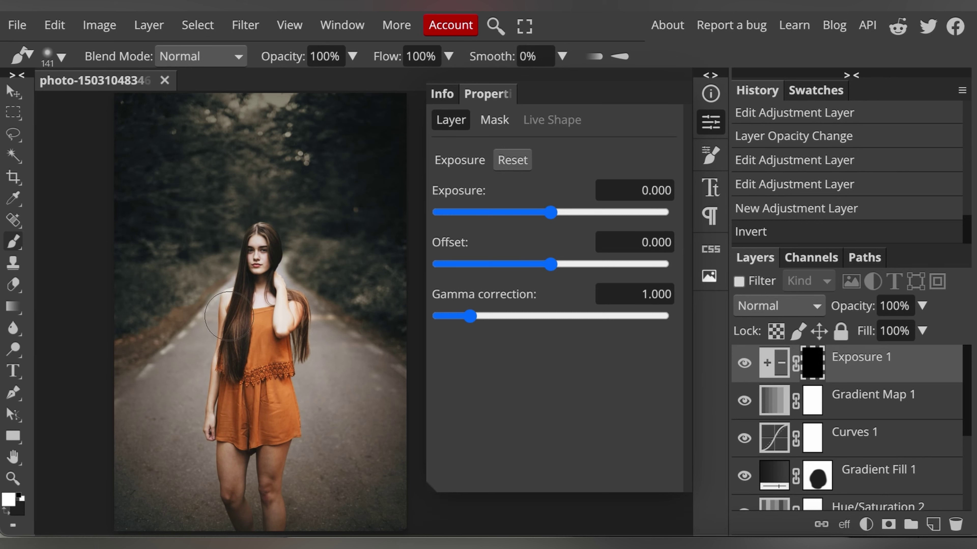
pyautogui.moveTo(238, 352); pyautogui.dragTo(221, 337)
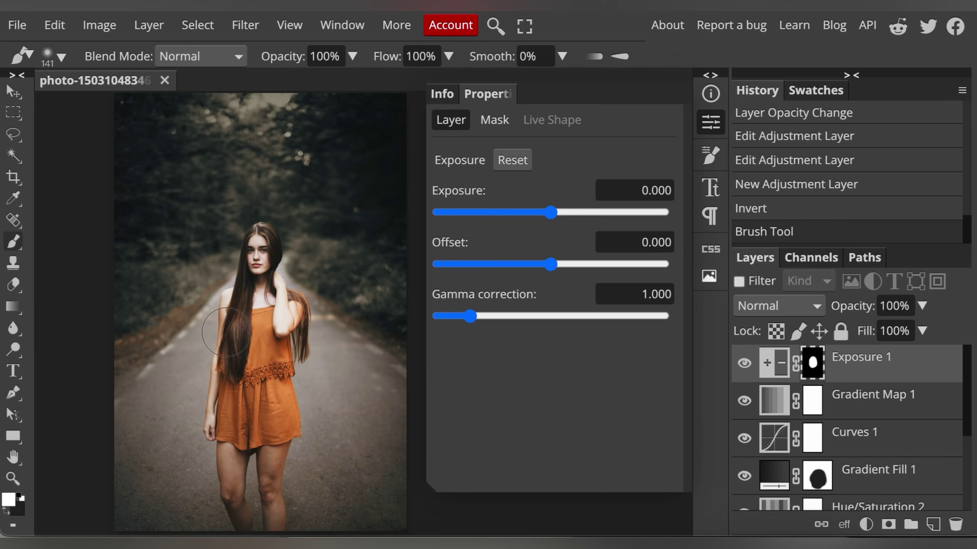
# Set the Exposure layer's exposure to -0.800 and feather its mask by 234 px
pyautogui.moveTo(550, 211); pyautogui.dragTo(546, 212)
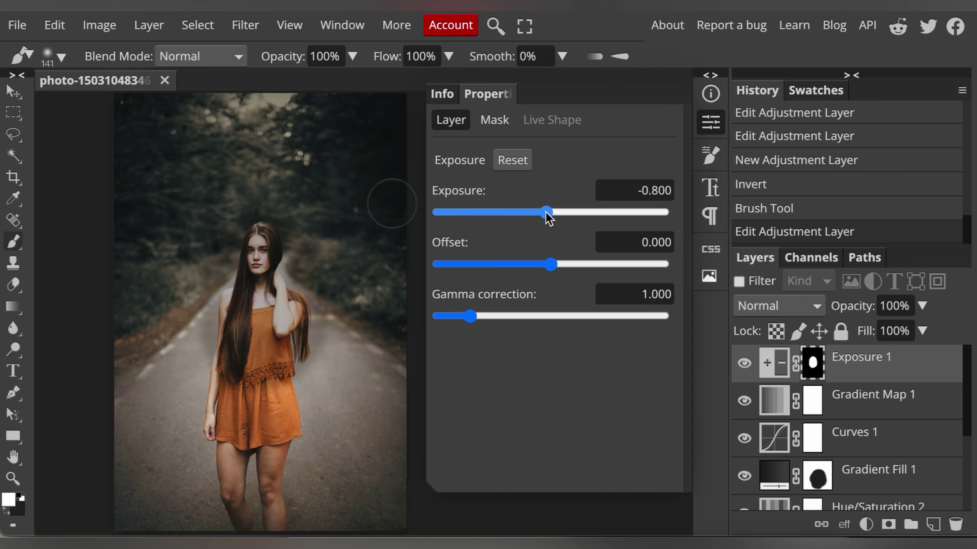
pyautogui.click(485, 120)
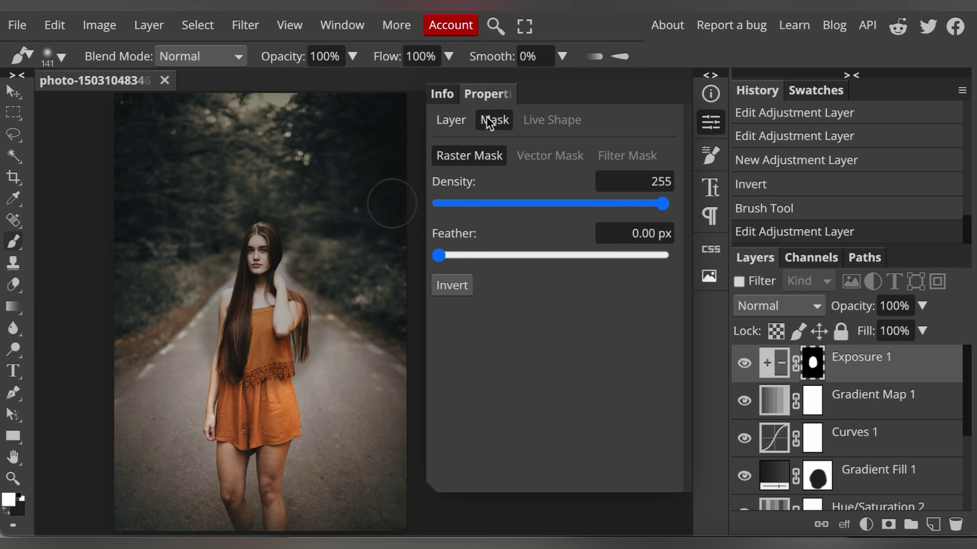
pyautogui.moveTo(536, 254); pyautogui.dragTo(563, 258)
pyautogui.click(608, 255)
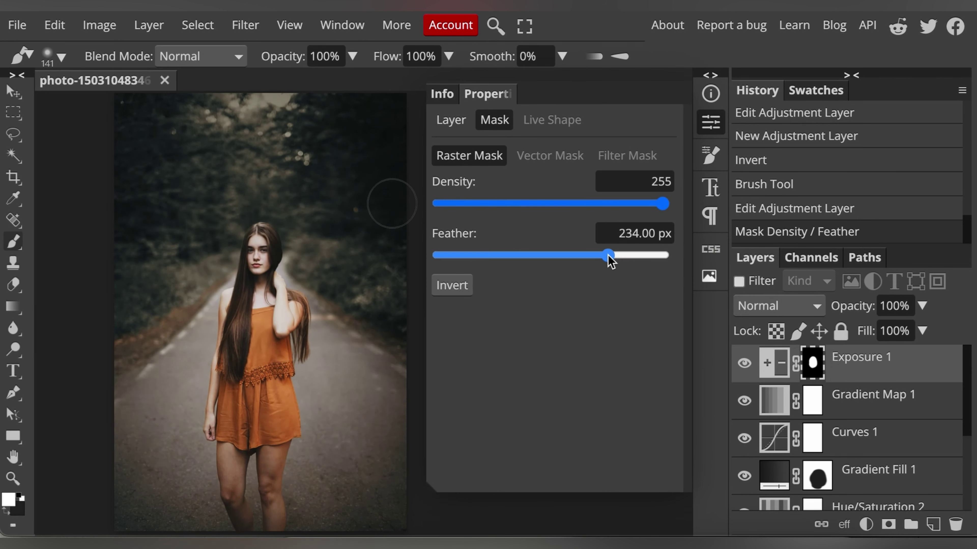
# Toggle the Exposure layer's visibility repeatedly to compare the image with and without it
pyautogui.click(750, 364)
pyautogui.click(750, 365)
pyautogui.click(750, 364)
pyautogui.click(750, 366)
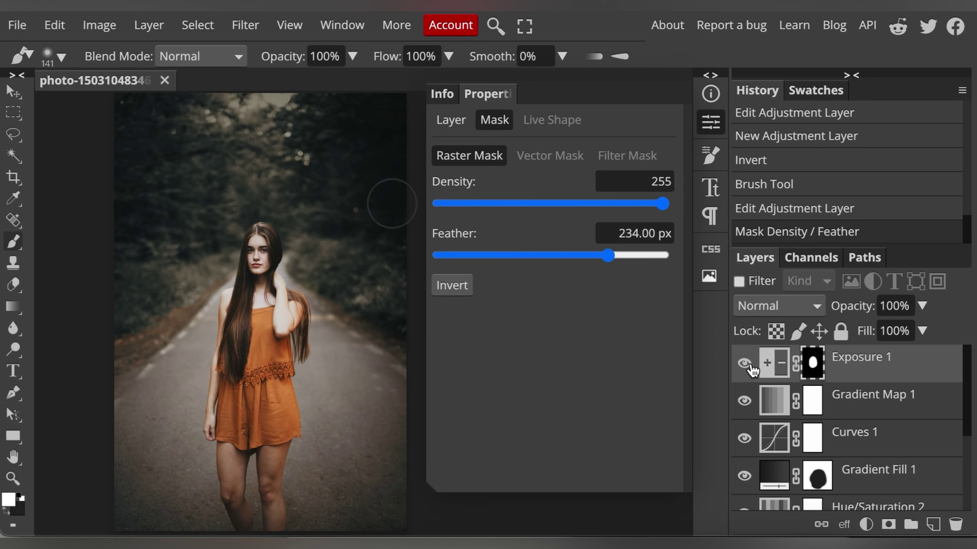
pyautogui.click(750, 365)
pyautogui.click(750, 365)
pyautogui.click(745, 366)
pyautogui.click(745, 368)
# Select all layers from Exposure 1 down to Layer 1 and group them above the Background
pyautogui.scroll(-3, 948, 395)
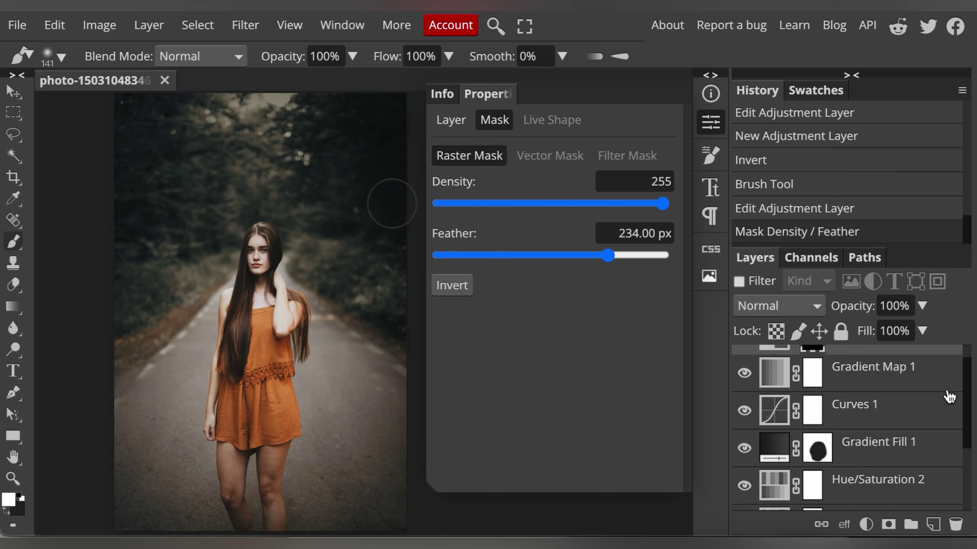
pyautogui.scroll(-1, 949, 397)
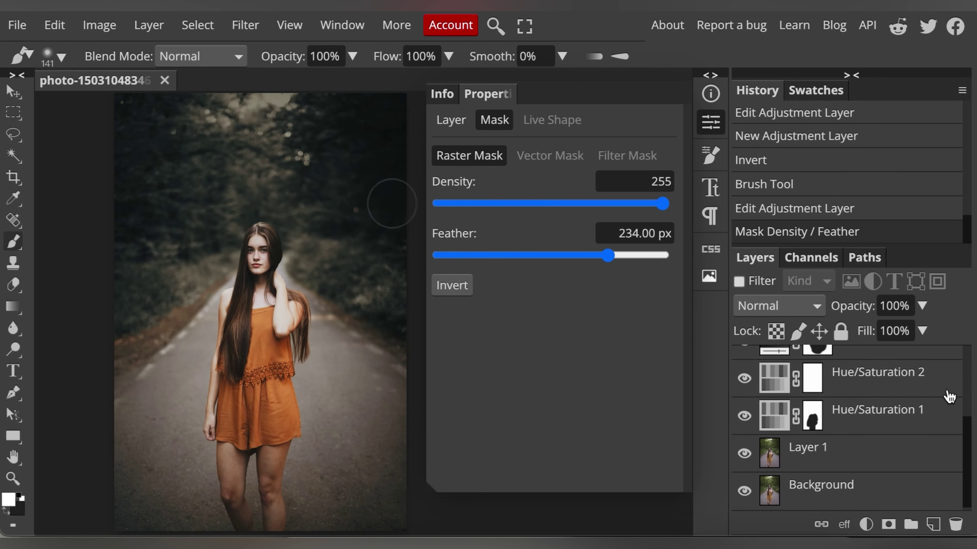
pyautogui.click(906, 456)
pyautogui.hotkey('ctrl', 'g')
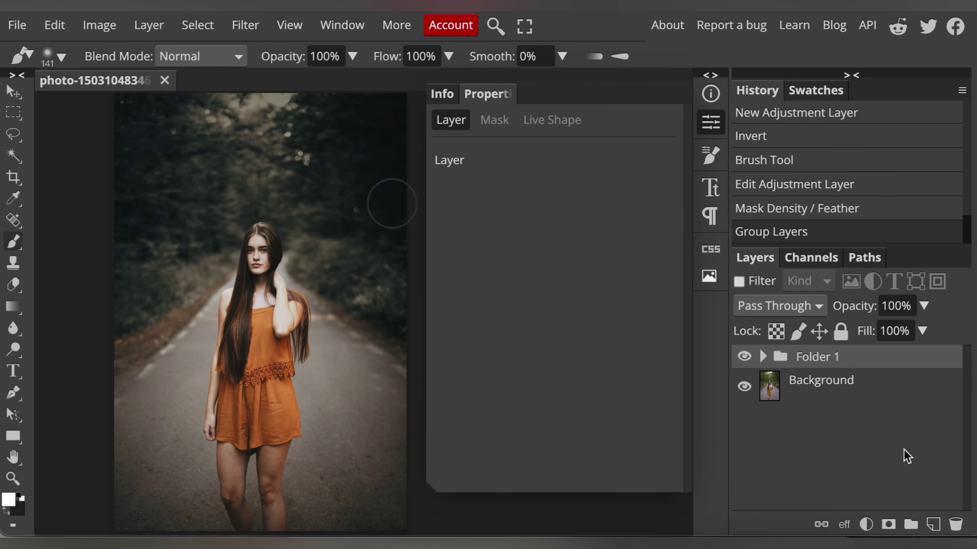
# Toggle the new group's visibility to compare the edit with the original photo
pyautogui.click(744, 359)
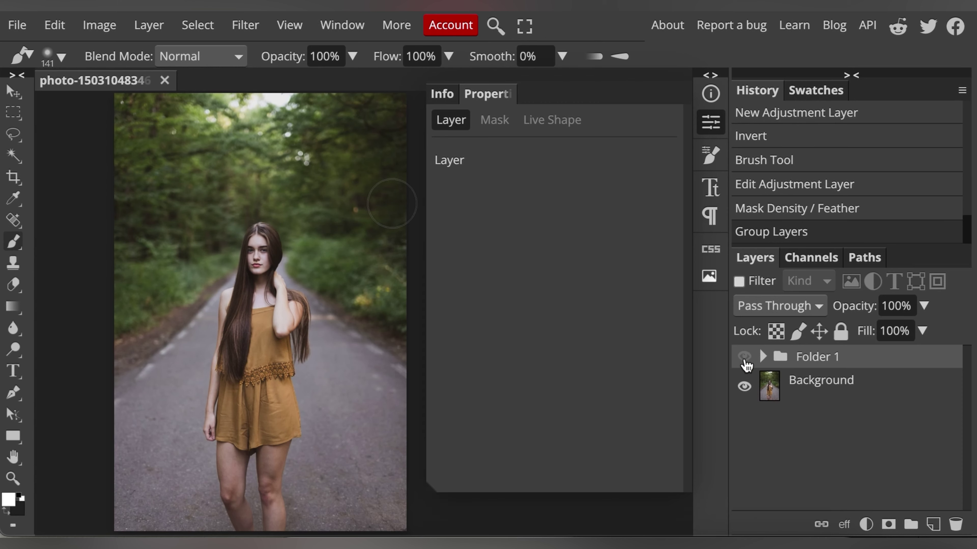
pyautogui.click(745, 359)
pyautogui.click(744, 359)
pyautogui.click(744, 359)
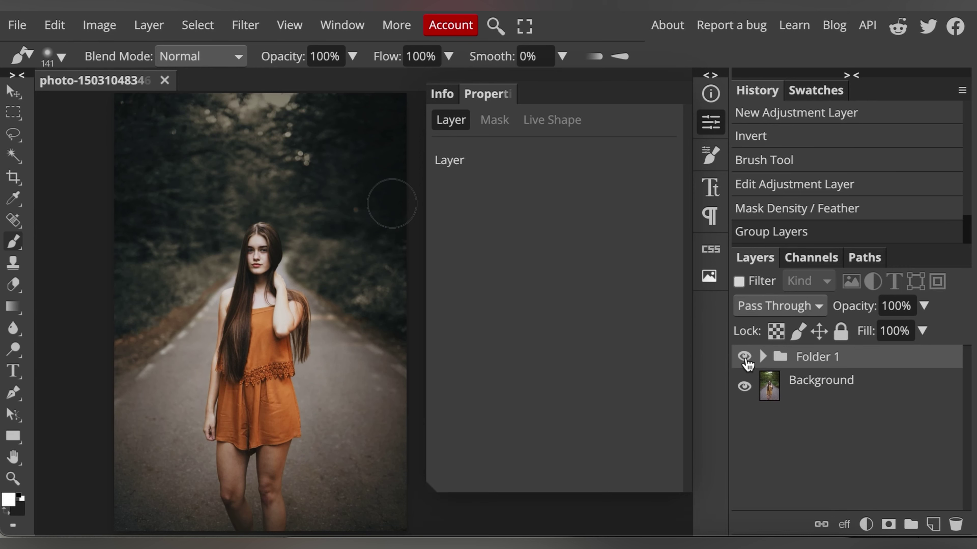
# Expand the group and paint black on the Gradient Fill 1 mask over the road area beside the woman's legs
pyautogui.click(763, 356)
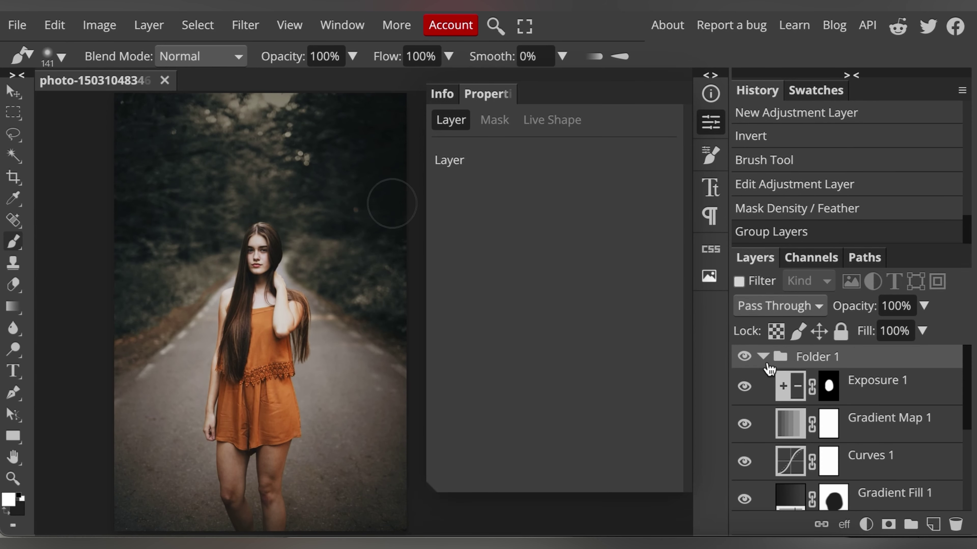
pyautogui.scroll(-3, 788, 410)
pyautogui.click(834, 416)
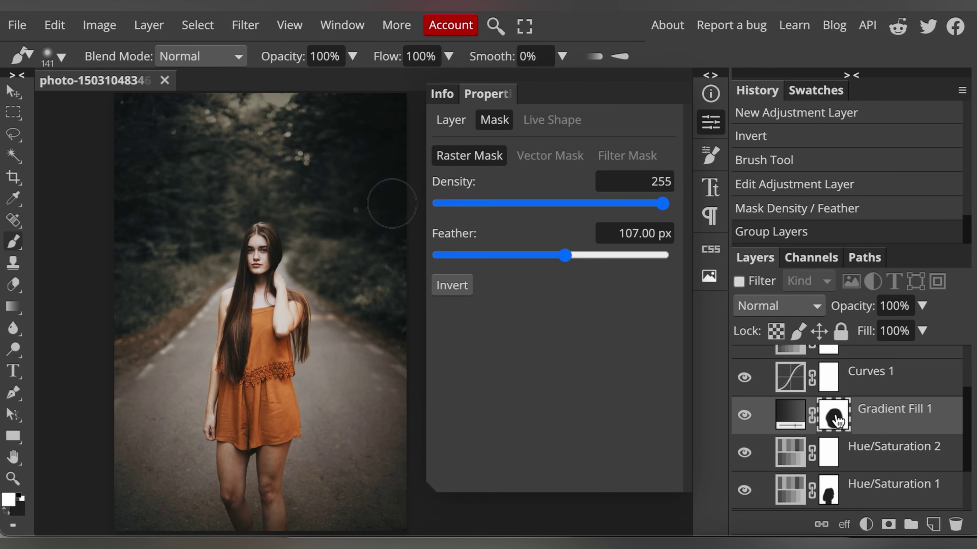
pyautogui.click(6, 512)
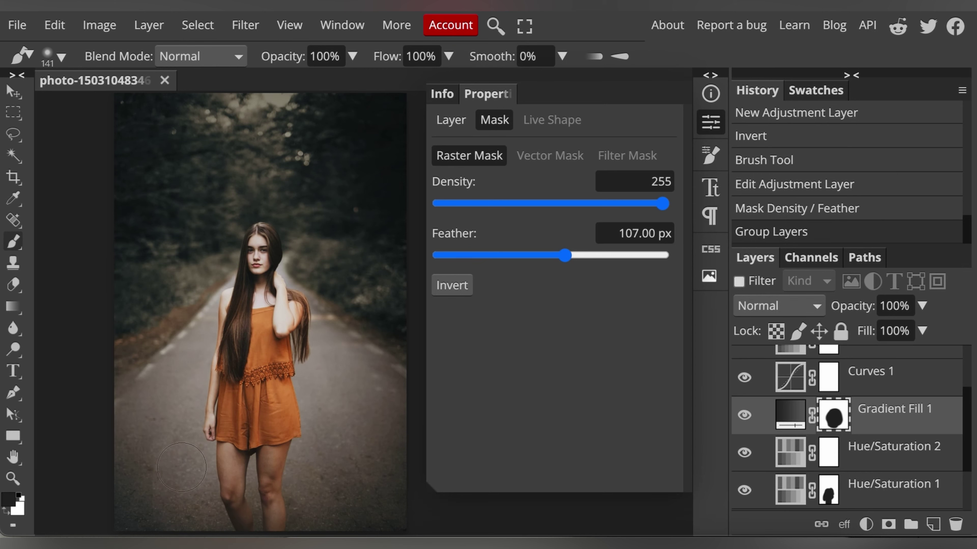
pyautogui.click(183, 467)
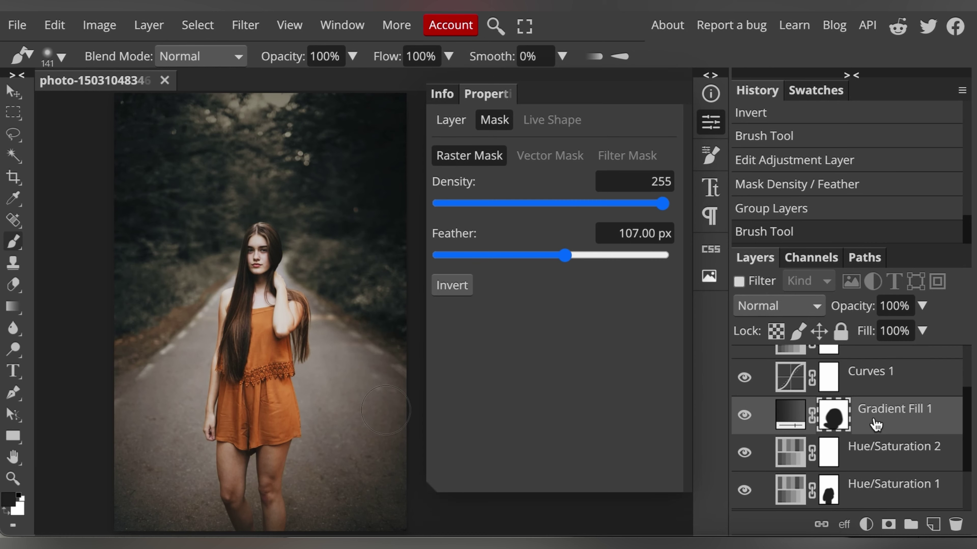
# Collapse the group and toggle its visibility to compare the finished edit with the original photo
pyautogui.scroll(2, 842, 425)
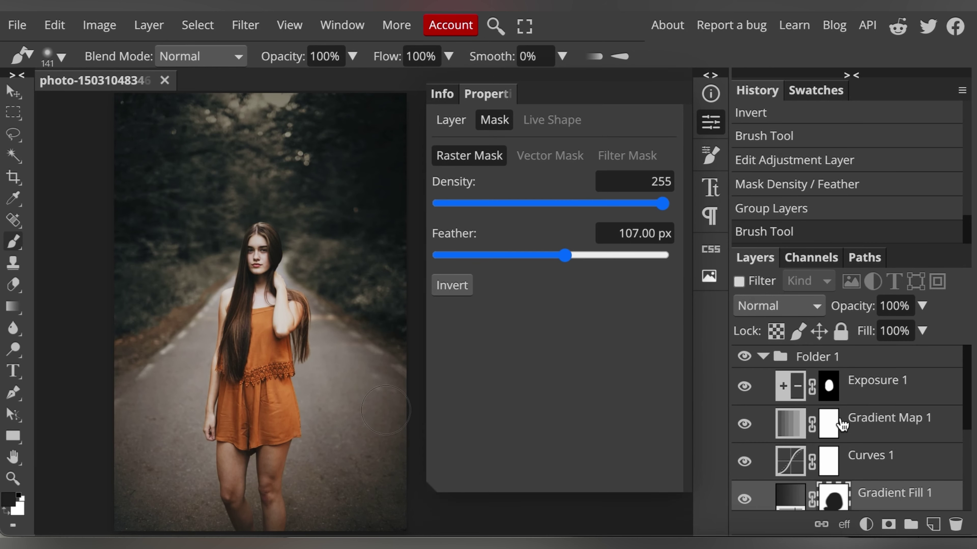
pyautogui.click(762, 356)
pyautogui.click(745, 356)
pyautogui.click(744, 357)
pyautogui.click(744, 357)
pyautogui.click(744, 357)
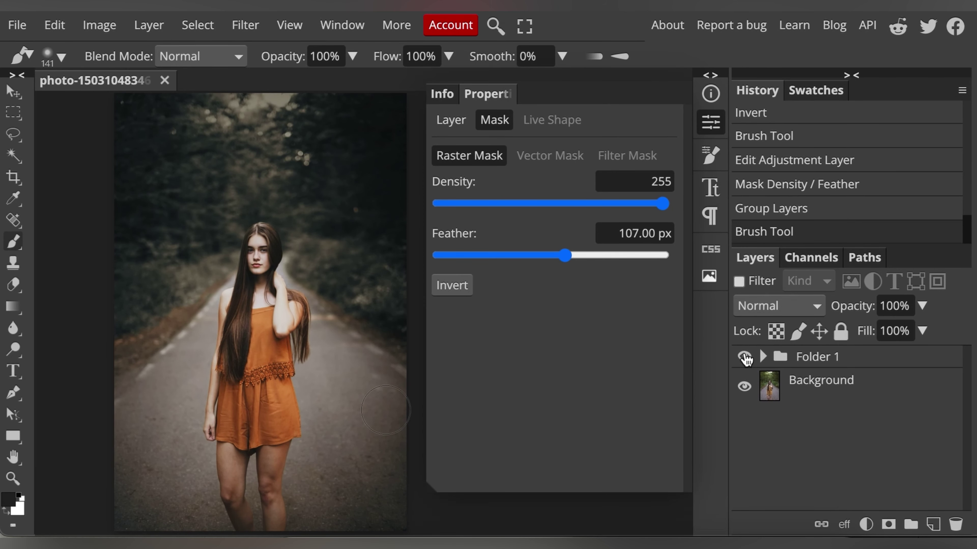
pyautogui.click(745, 356)
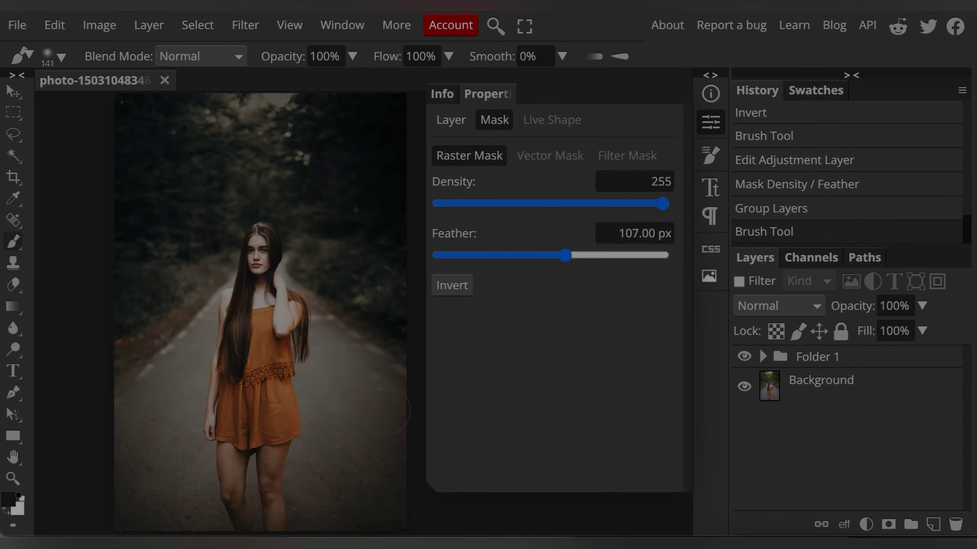